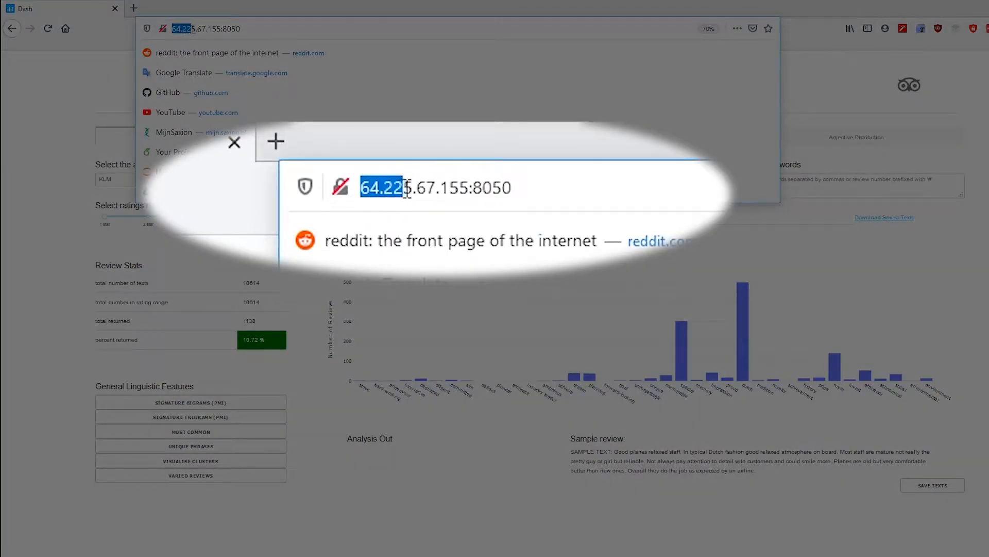
Open the address 64.225.67.155:8050 in a new browser tab, then close that tab again
left_click(220, 29)
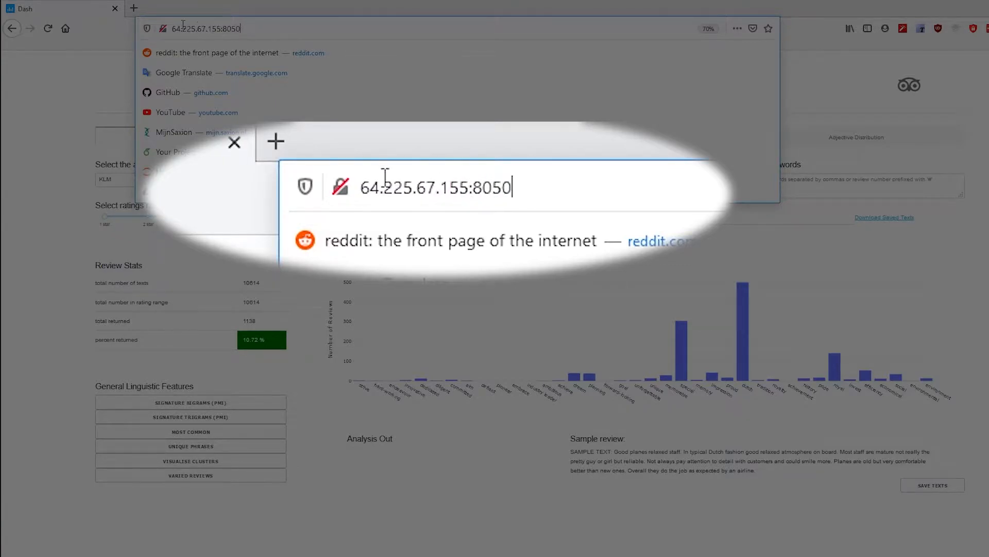
left_click(134, 8)
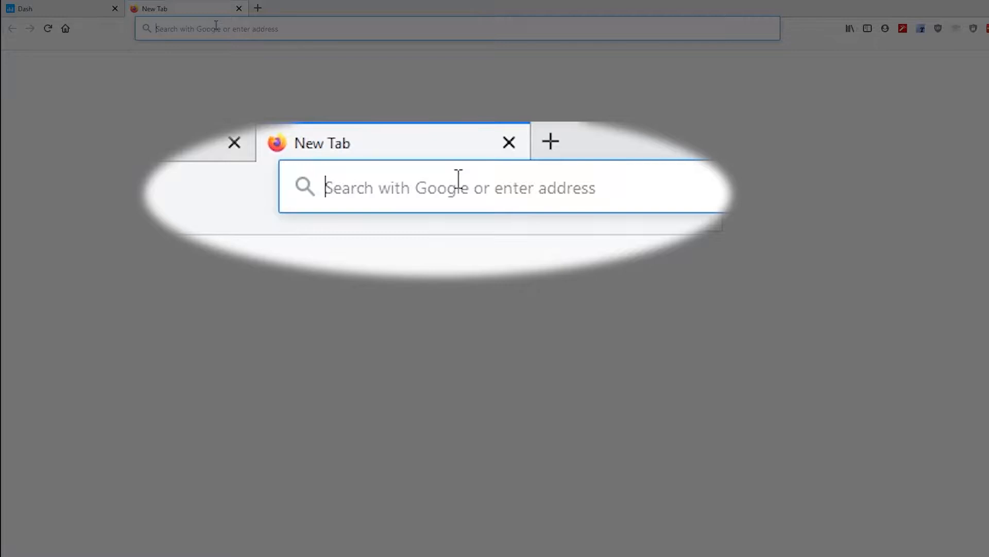
type("bit.ly/airline_reviews")
key("Return")
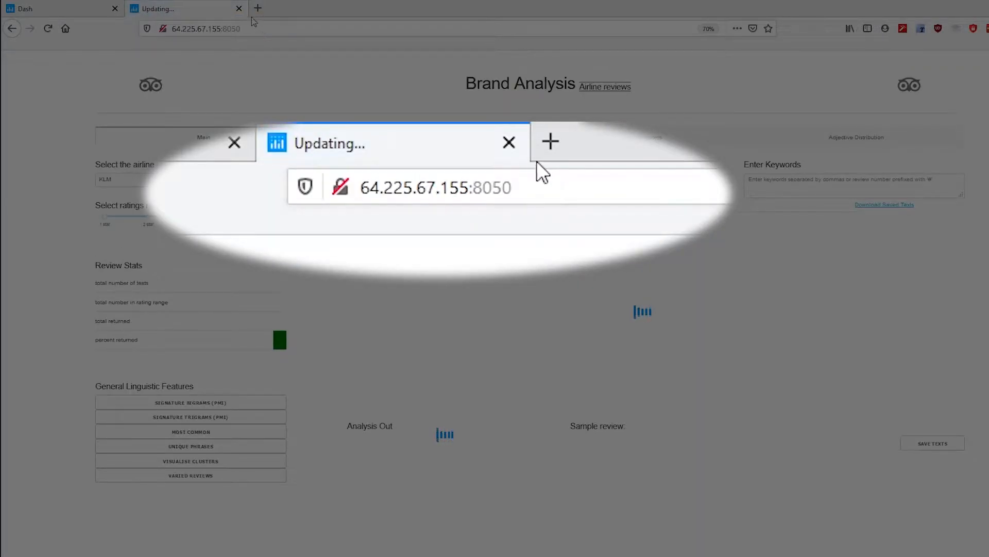
left_click(239, 8)
left_click(246, 30)
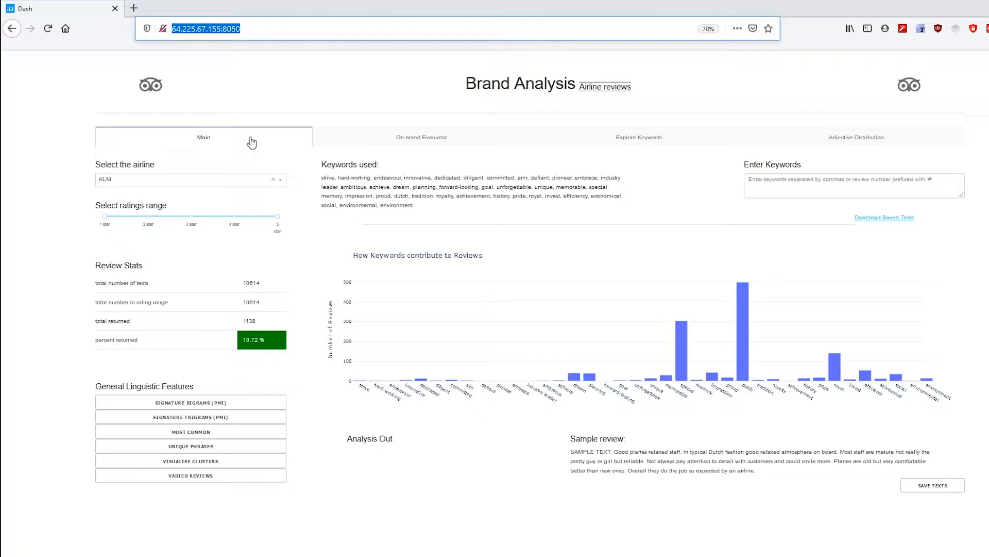
Examine the airline choices and the review statistics shown for KLM
left_click(112, 179)
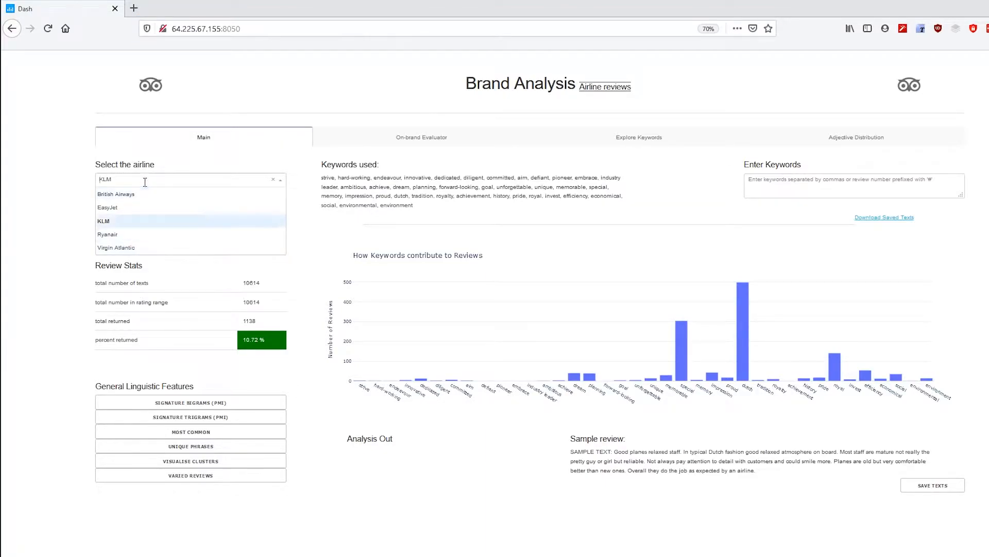
left_click(275, 175)
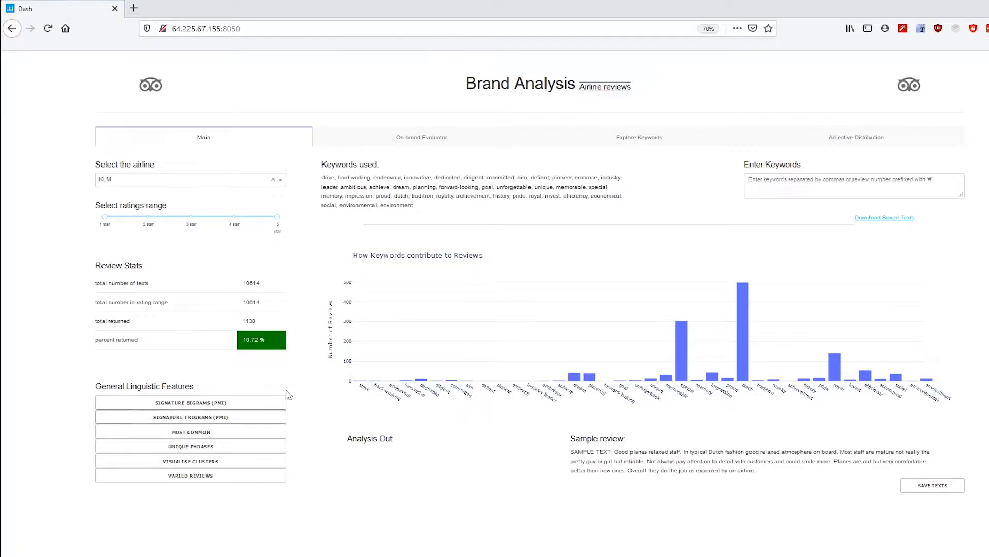
double_click(251, 282)
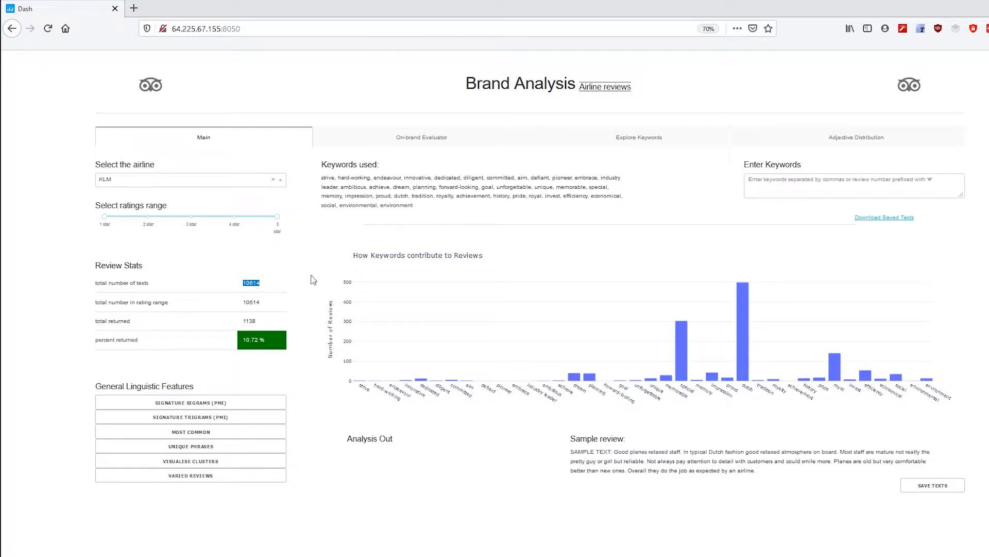
double_click(251, 322)
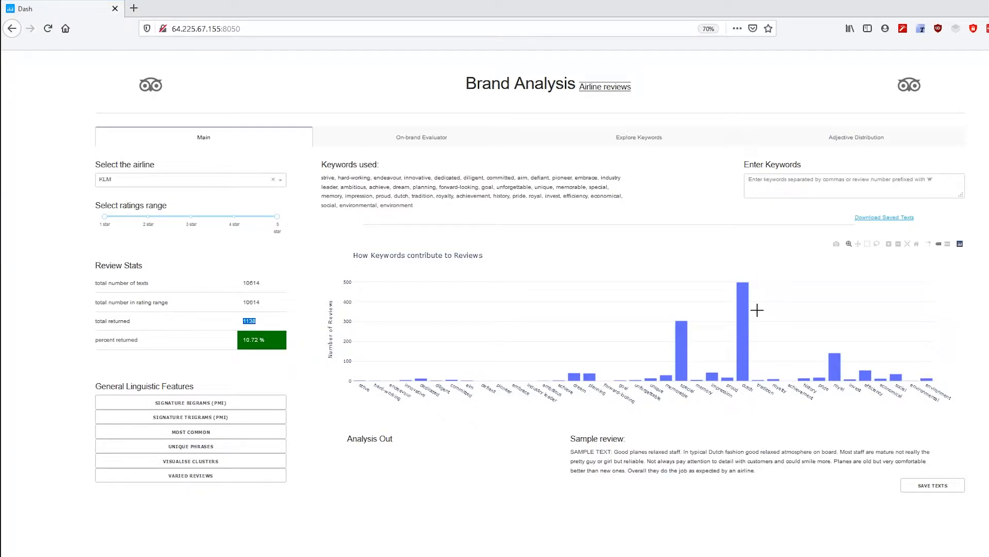
Copy the listed keywords into the Enter Keywords box
left_click_drag(415, 206, 324, 186)
key("ctrl+c")
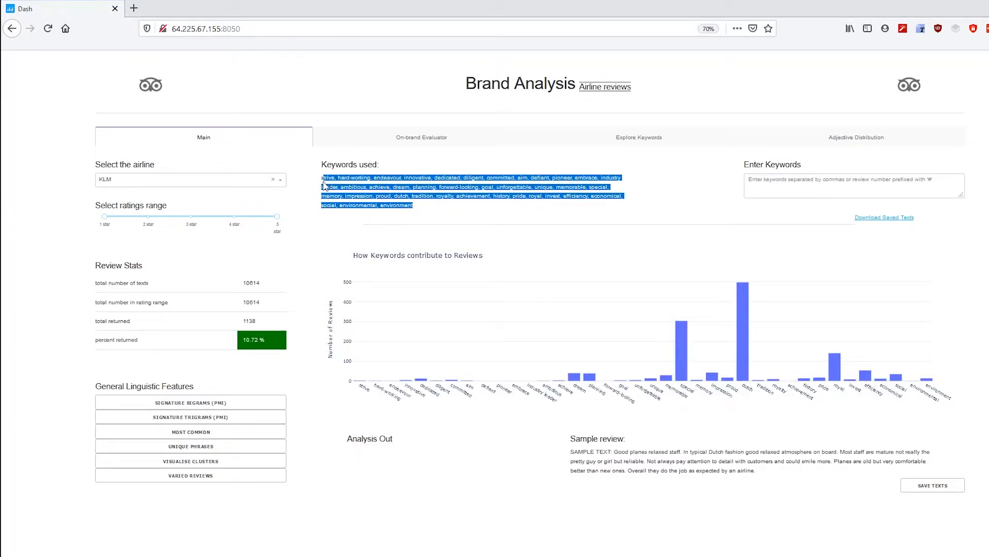
left_click(759, 190)
key("ctrl+v")
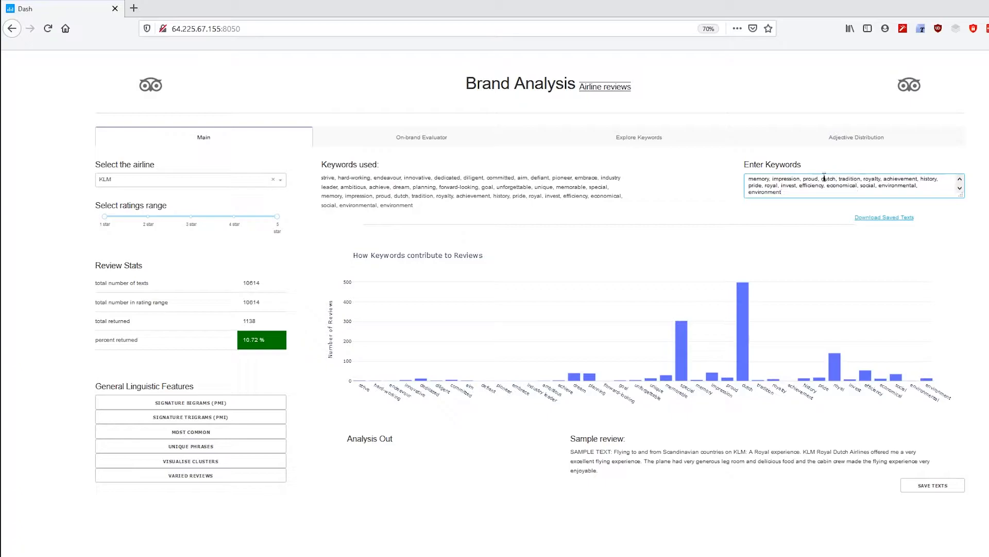
key("BackSpace")
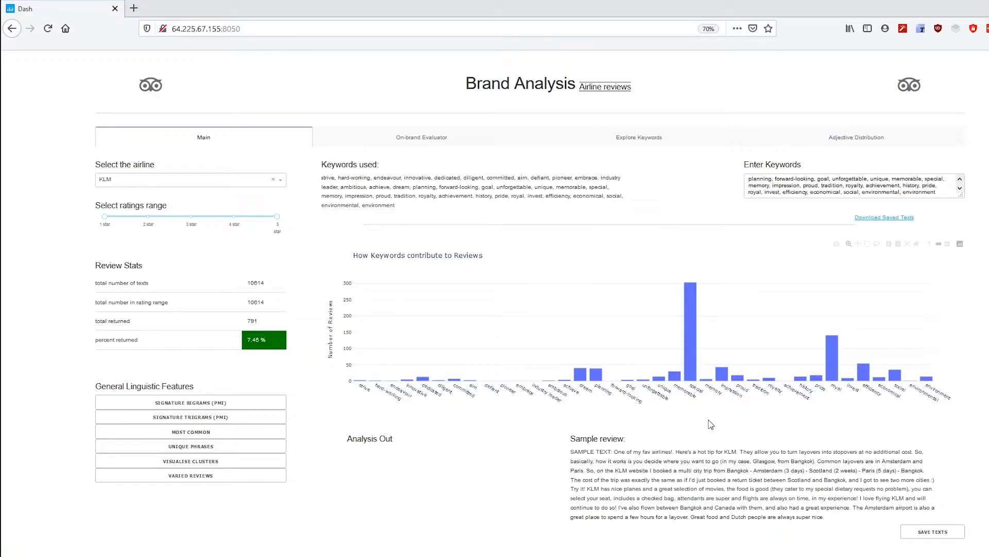
Narrow the ratings range down to 1 star, then set it to 5 stars only
mouse_move(694, 375)
left_click_drag(277, 216, 191, 217)
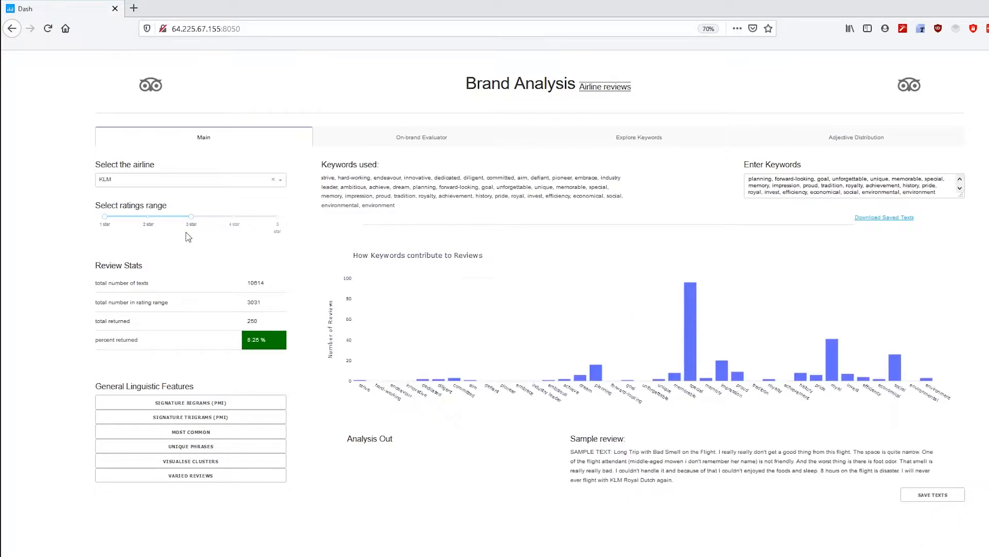
left_click_drag(191, 216, 103, 219)
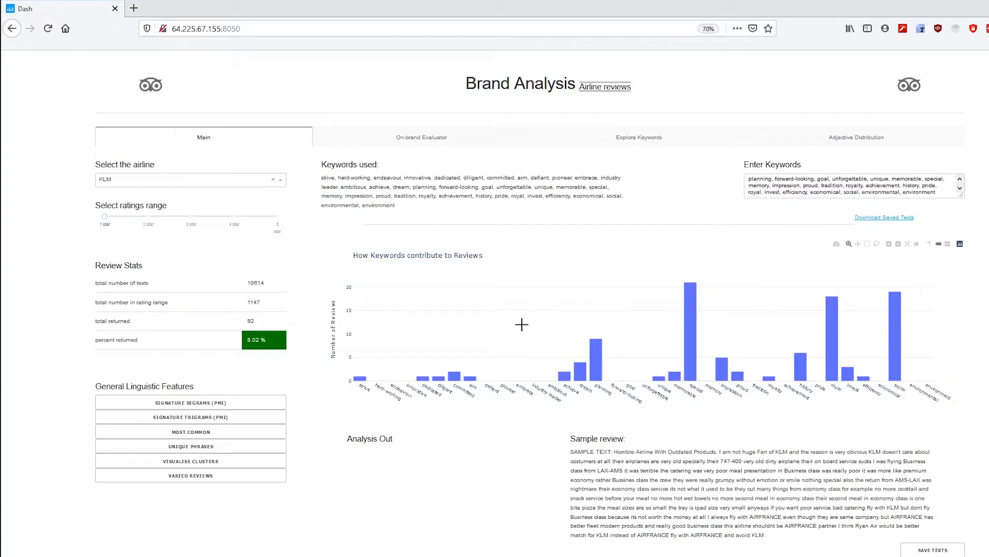
left_click_drag(105, 217, 275, 222)
left_click_drag(105, 216, 271, 221)
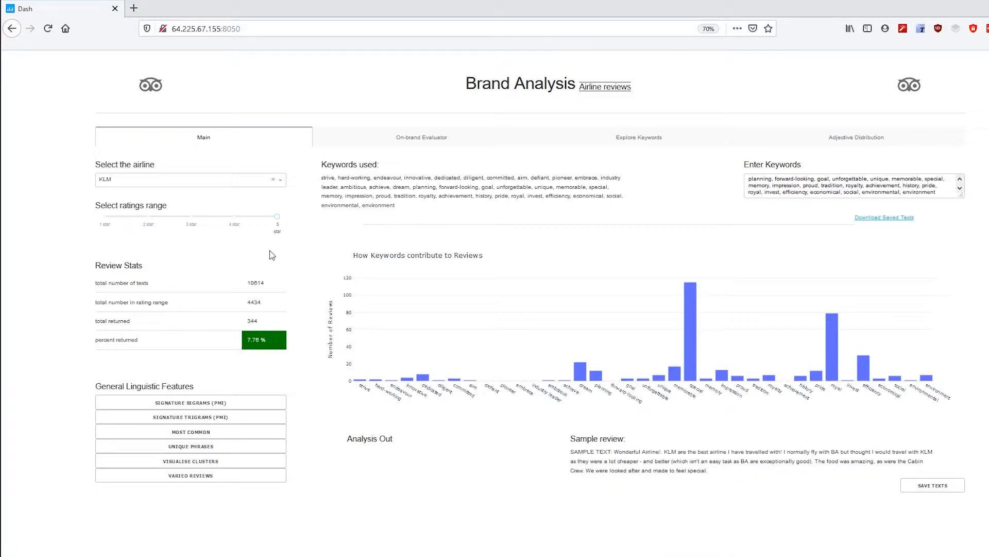
Clear the keyword box and search for extravagent, then replace it with the keyword service
left_click(844, 186)
key("ctrl+a")
key("BackSpace")
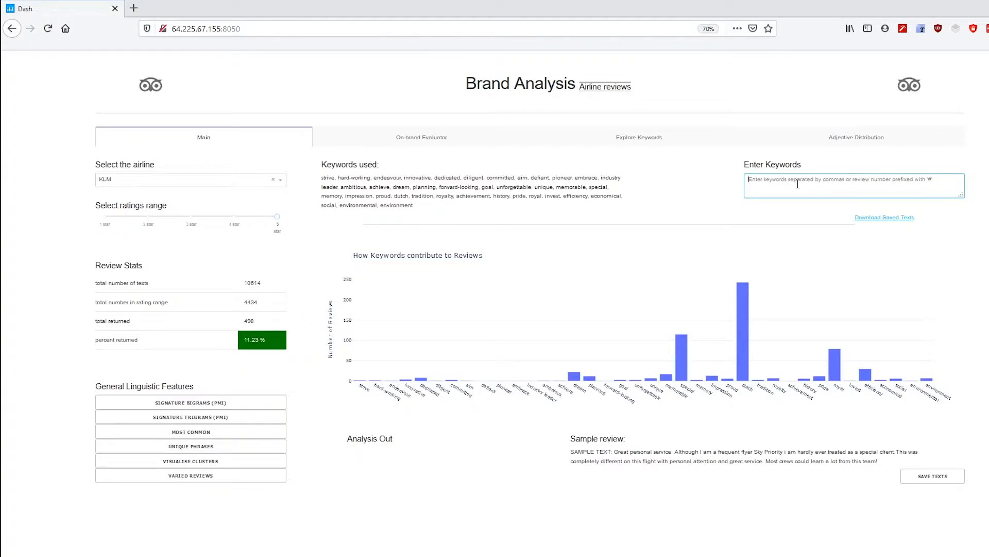
type("extravagent")
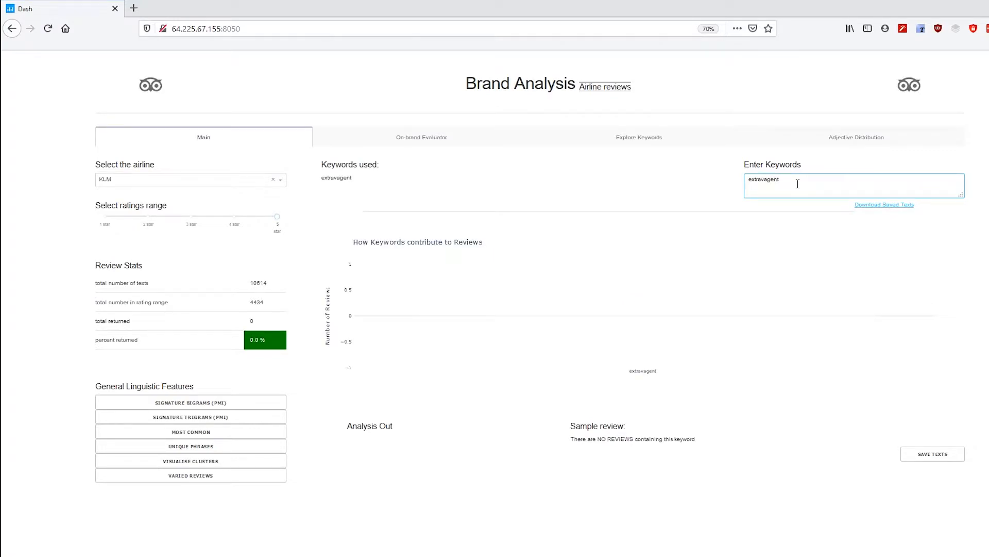
double_click(767, 180)
type("service")
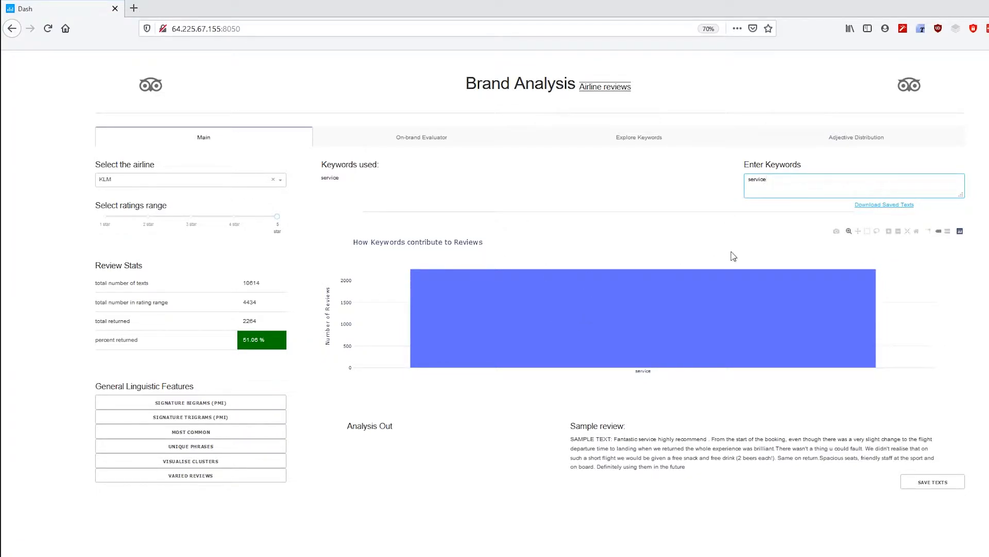
Save the matching review texts and open the downloaded saved texts file
mouse_move(644, 297)
left_click(923, 487)
left_click(929, 487)
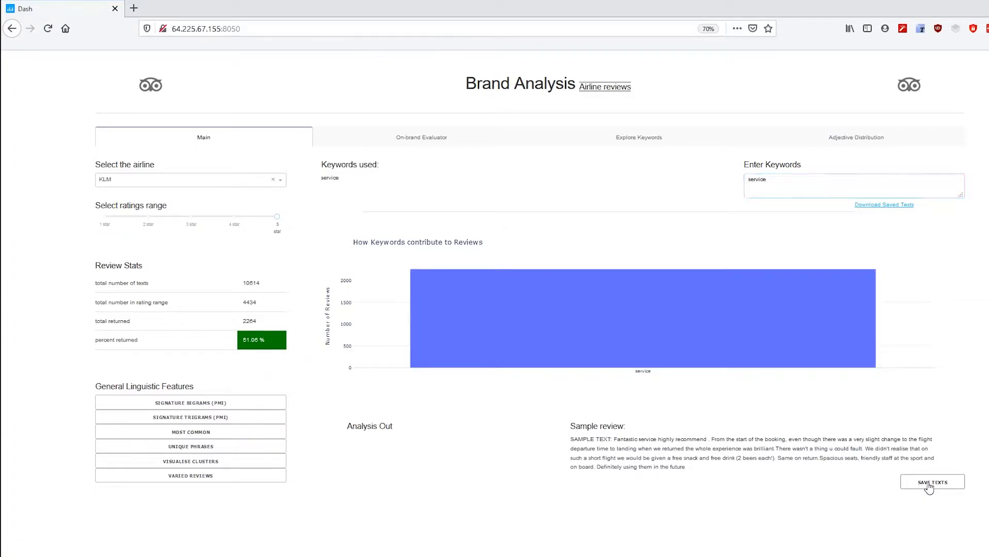
left_click(885, 209)
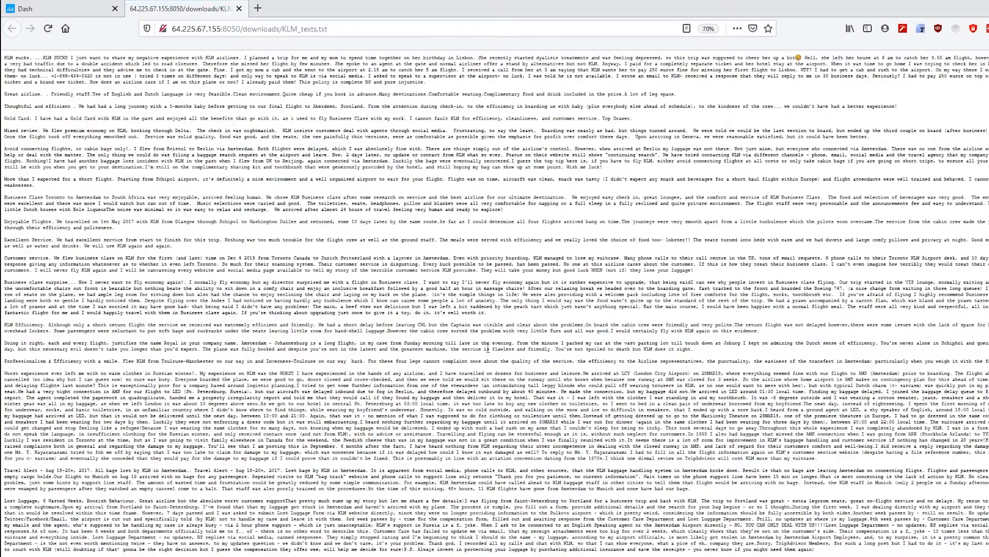
Save the KLM_texts.txt page as a file in the images folder
scroll(448, 311, "down", 5)
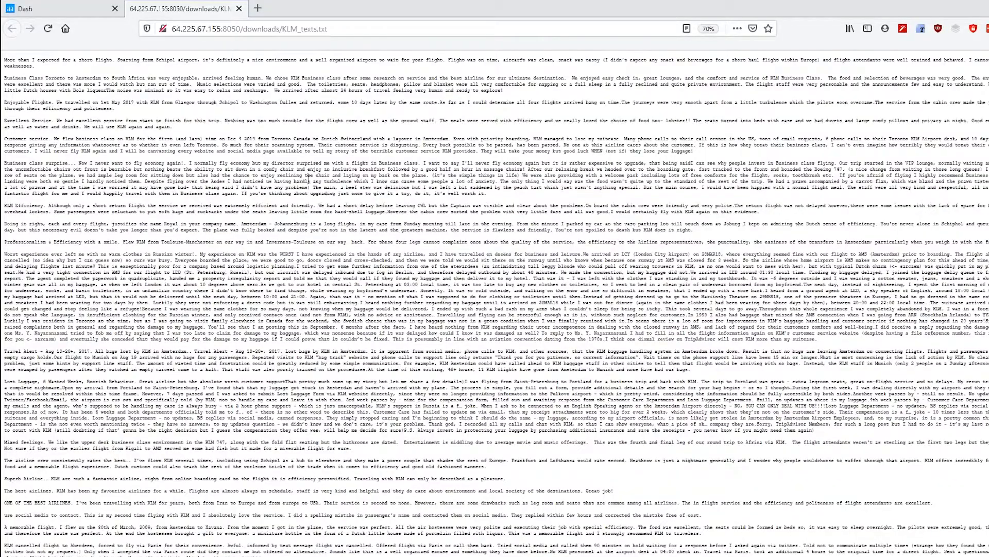
scroll(453, 277, "down", 8)
scroll(447, 278, "up", 10)
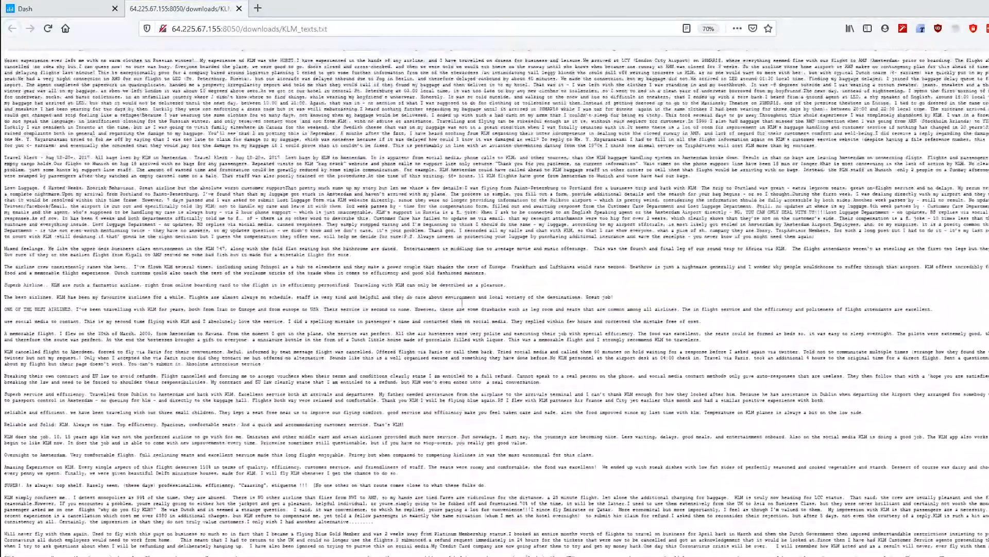
scroll(448, 277, "up", 1)
right_click(343, 155)
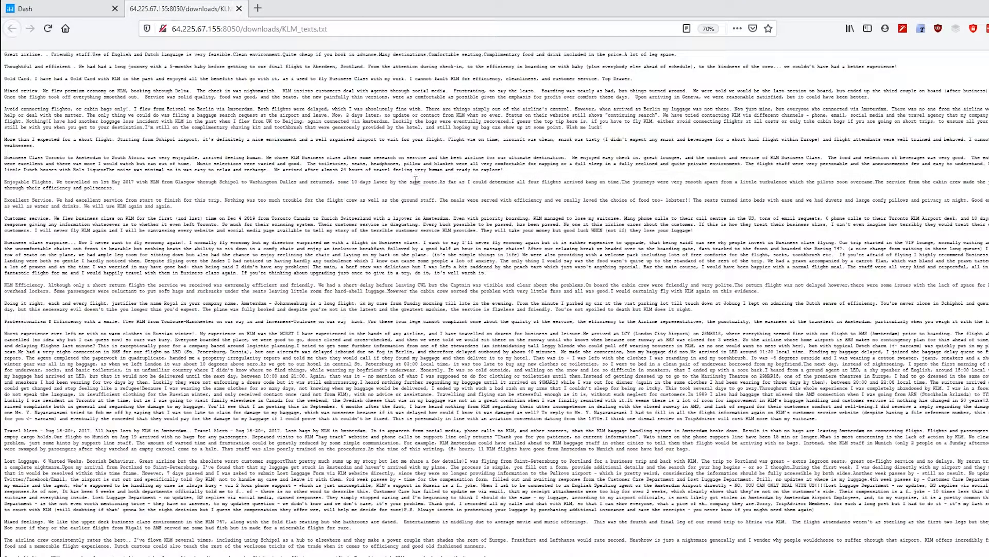
left_click(416, 184)
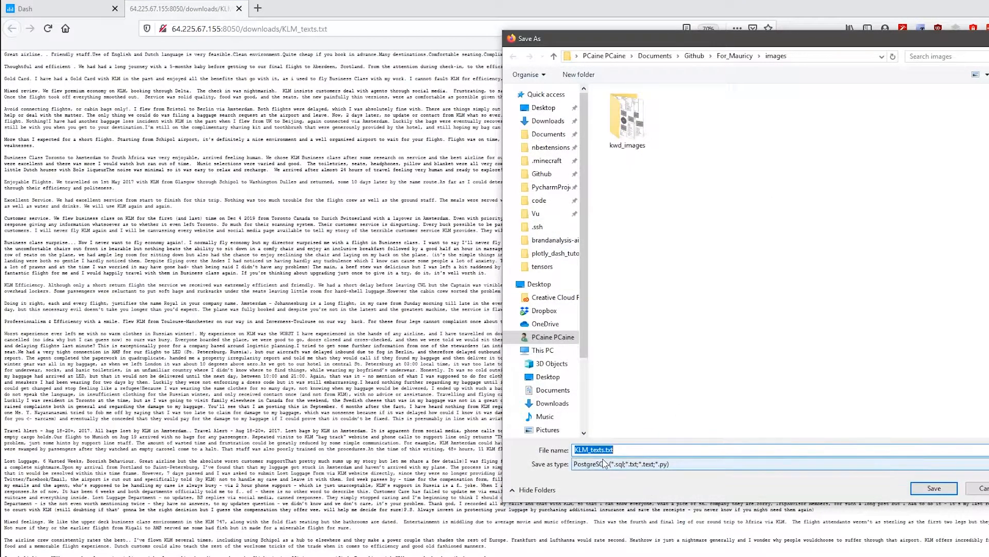
left_click(944, 490)
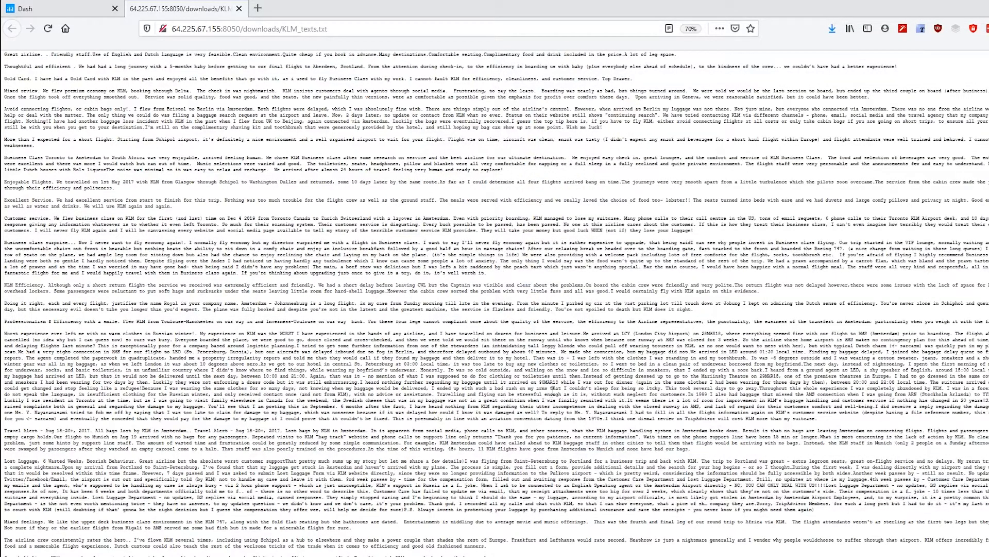
Close the text file tab and show the signature bigrams (PMI) for the service reviews
left_click(239, 9)
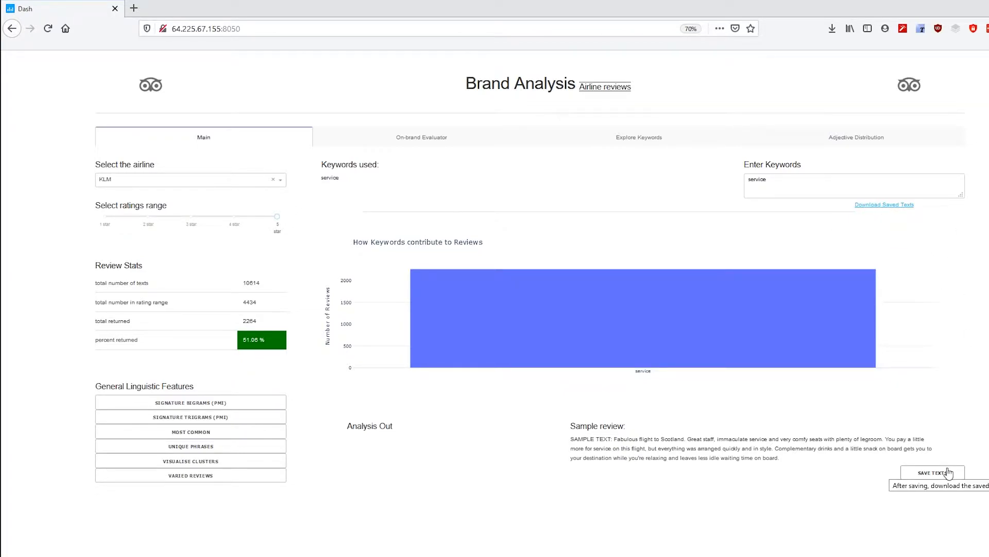
left_click(199, 405)
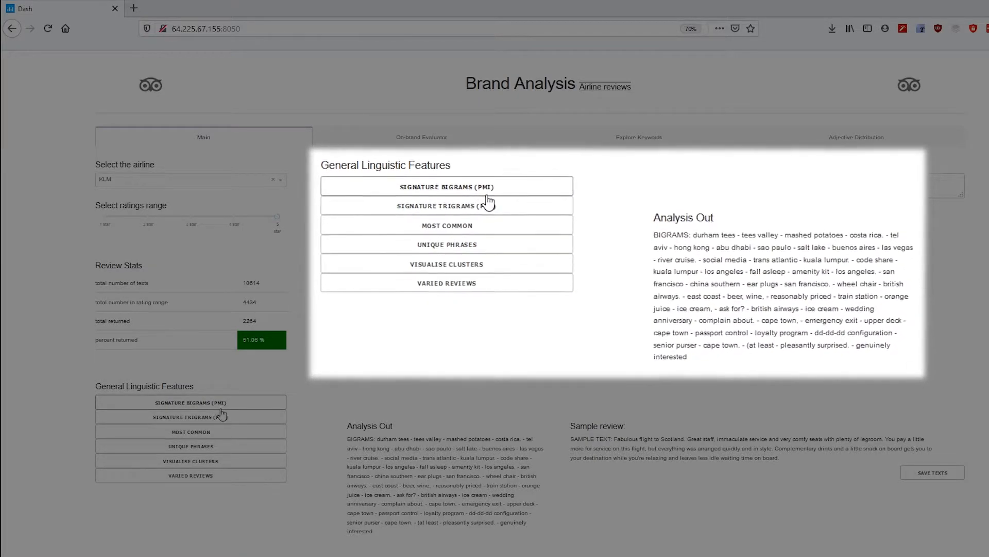
double_click(387, 439)
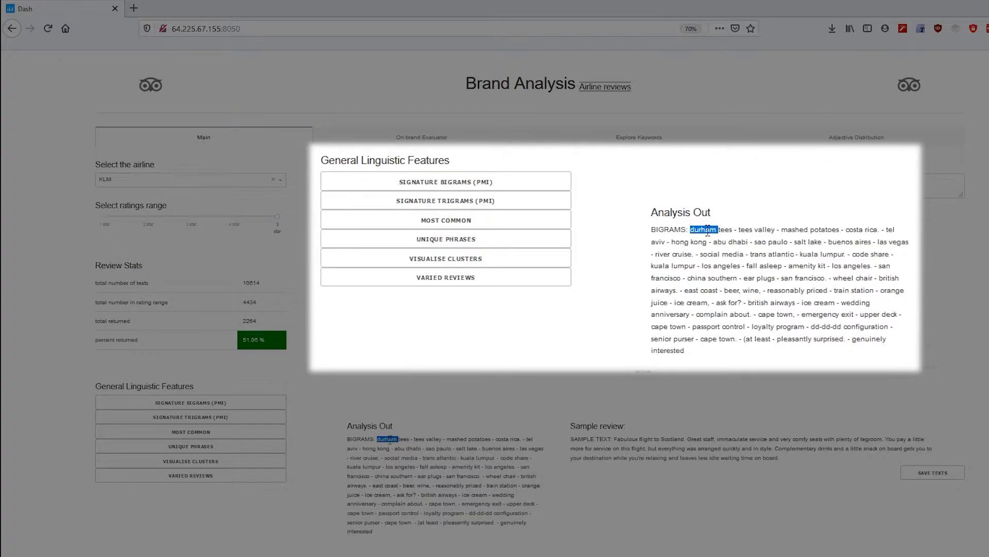
left_click(406, 438)
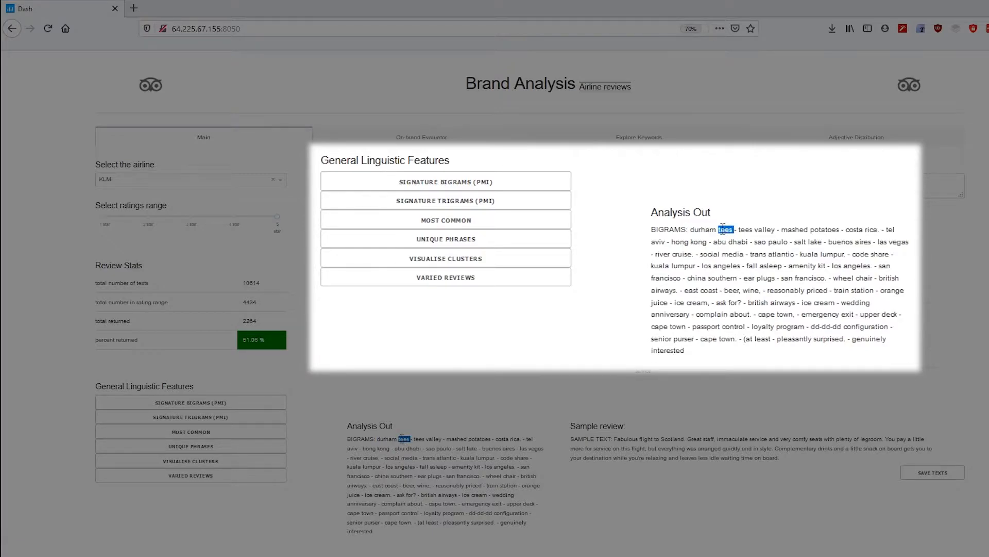
double_click(704, 228)
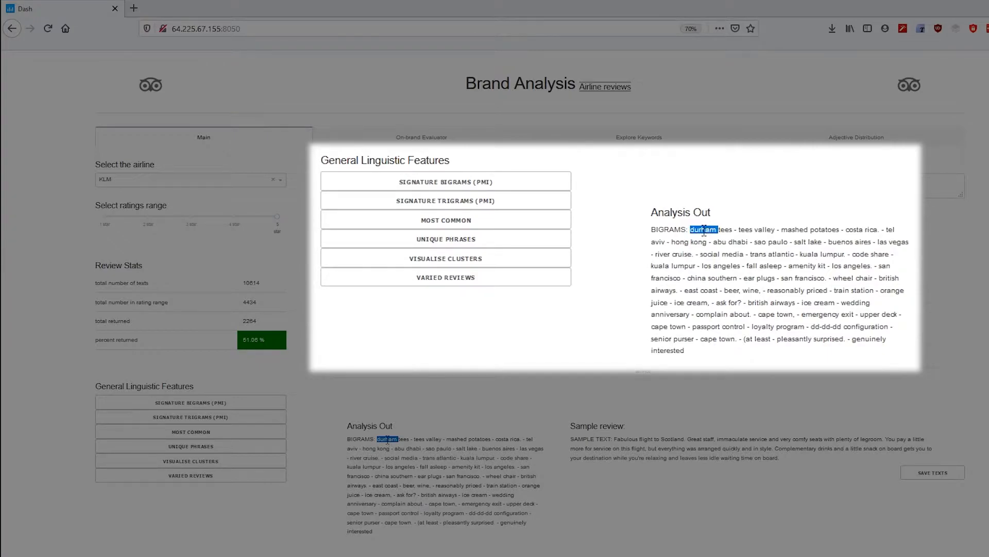
double_click(725, 230)
left_click(702, 241)
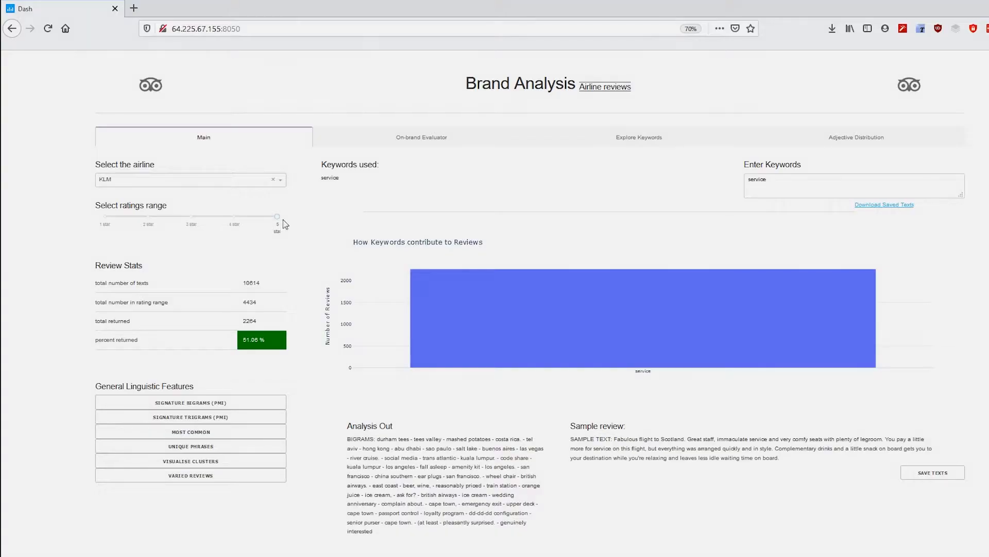
Restrict the ratings range to 4 stars and show the signature bigrams and most common phrases
left_click_drag(275, 216, 234, 217)
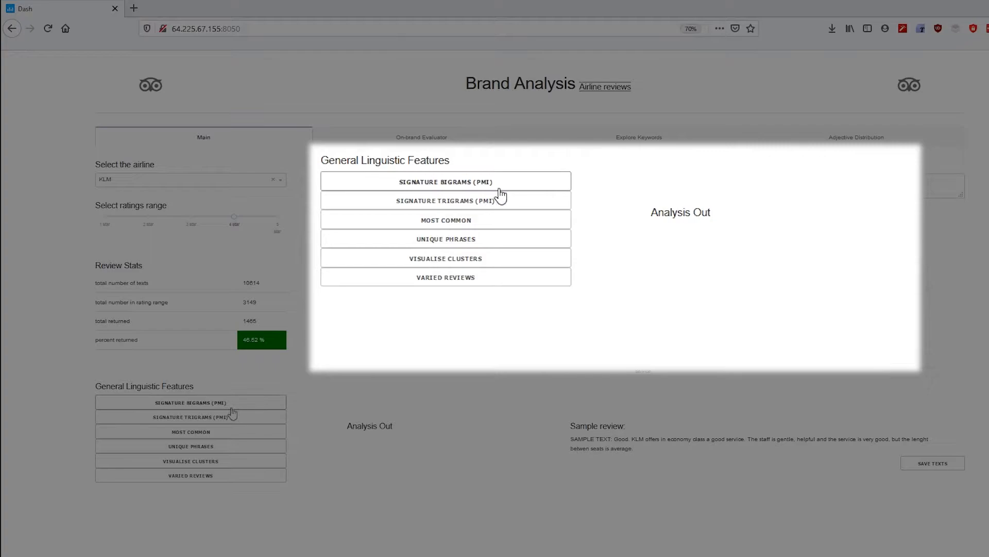
left_click(221, 406)
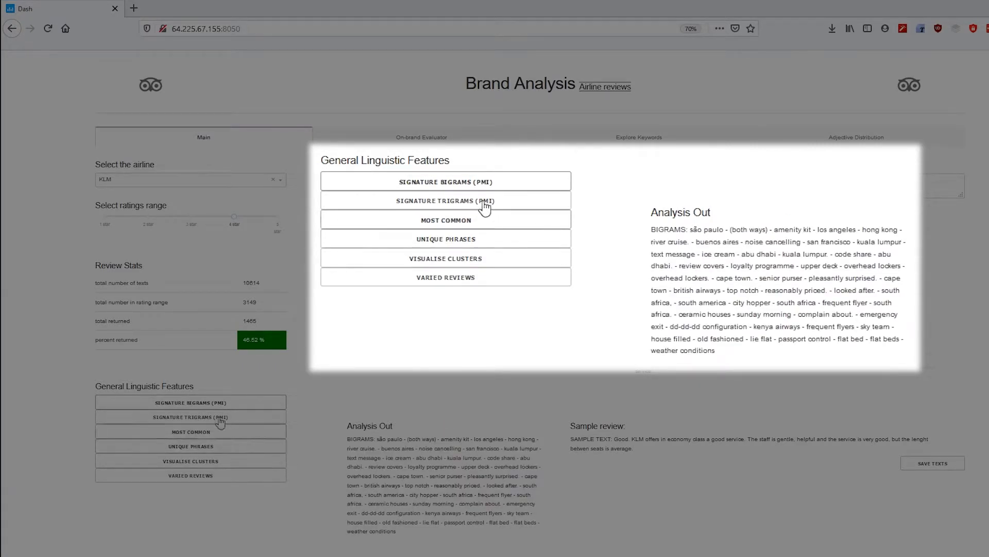
left_click(196, 437)
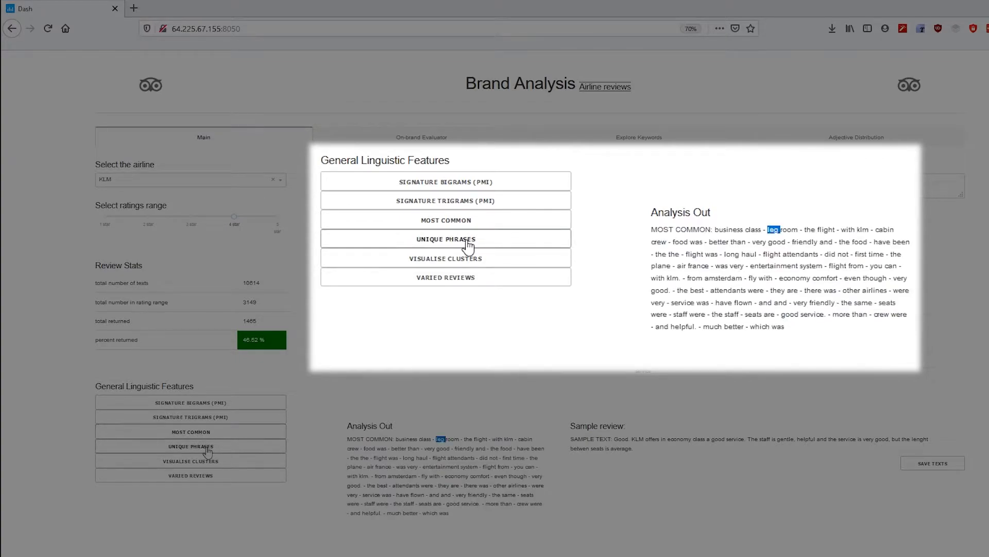
Show the unique phrases for the 4-star KLM reviews
left_click(206, 448)
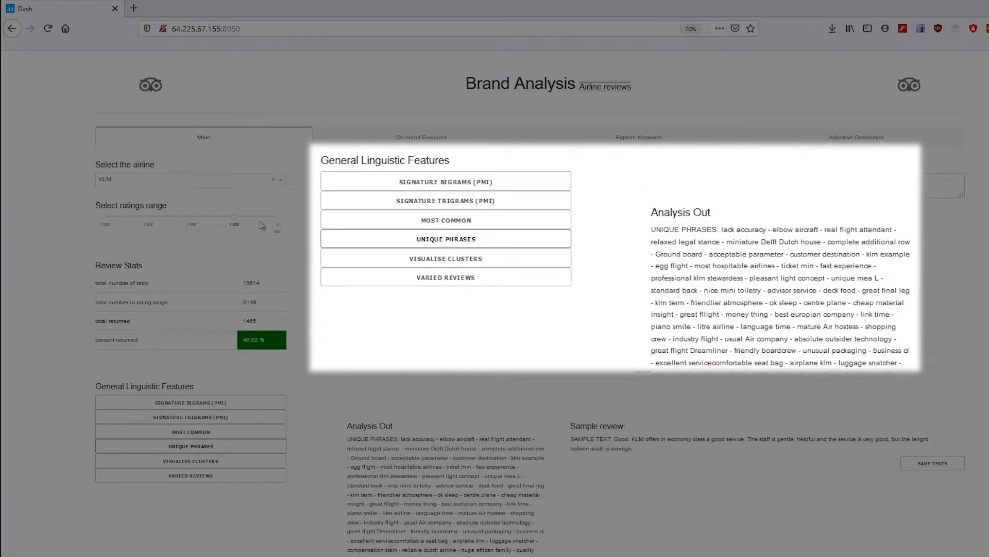
left_click(230, 179)
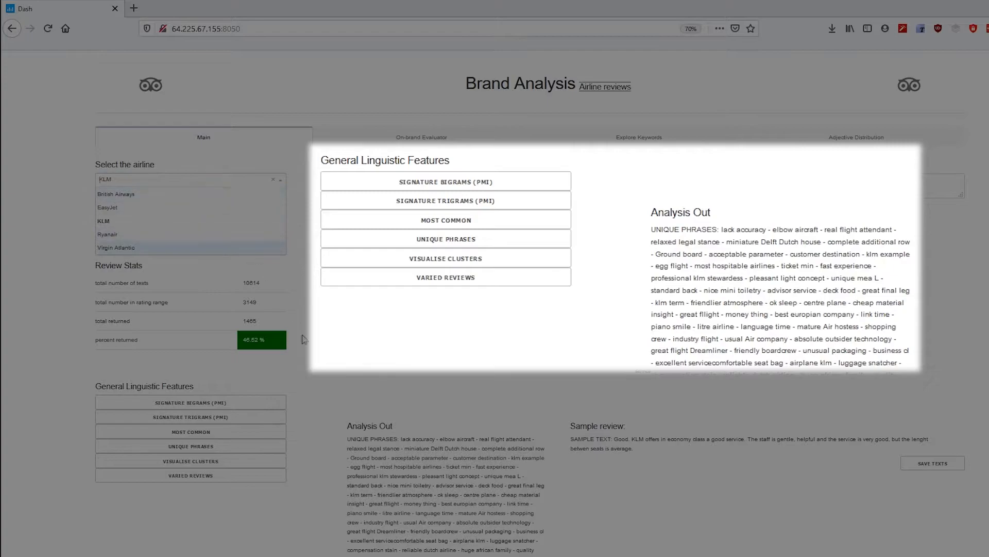
left_click(679, 195)
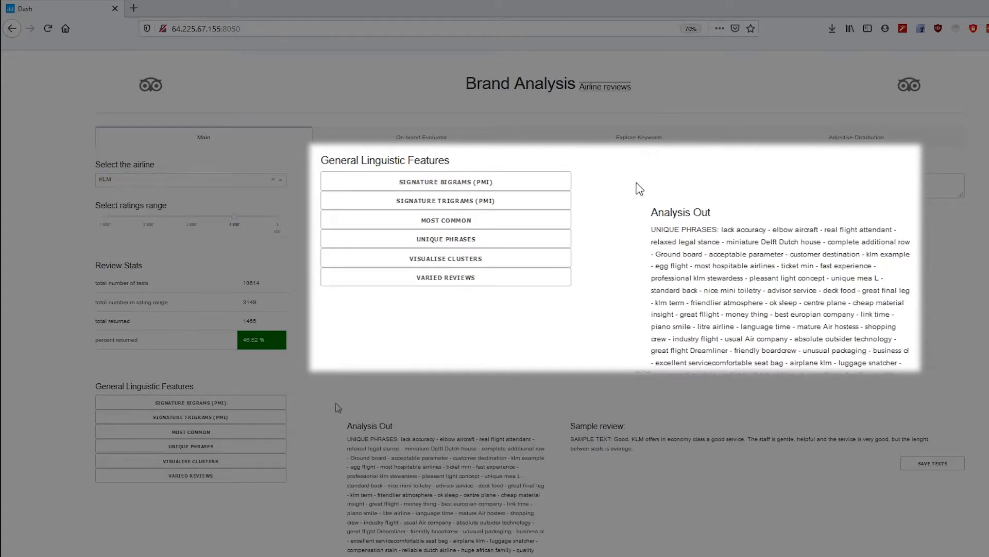
Open the topic cluster visualisation of the KLM reviews and enlarge it
left_click(204, 465)
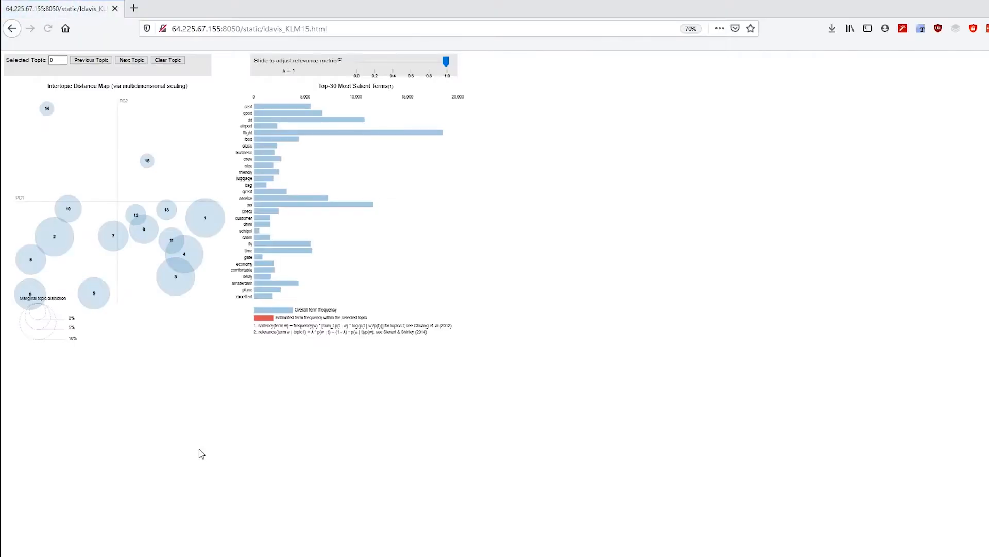
key("ctrl+plus")
key("ctrl+plus")
key("ctrl+plus")
key("ctrl+plus")
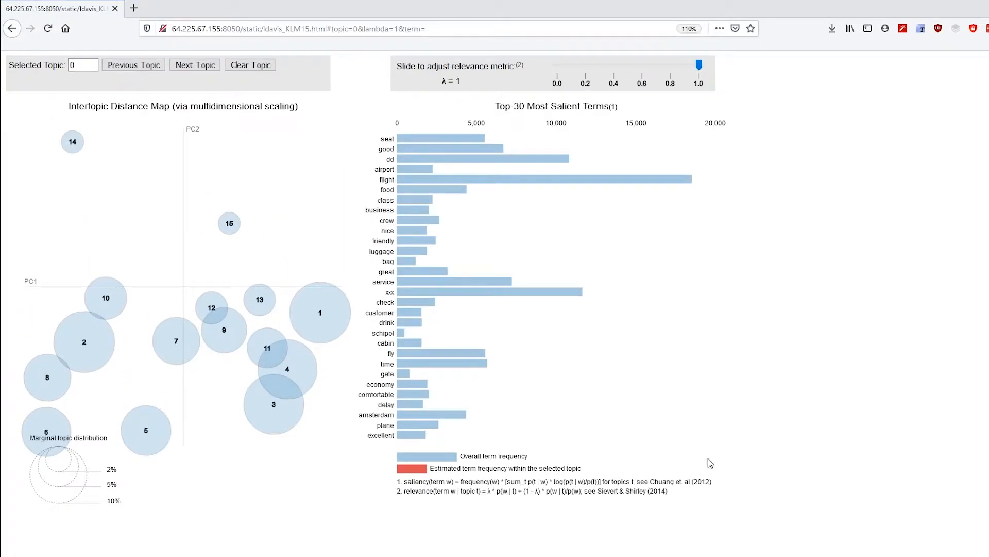
key("ctrl+plus")
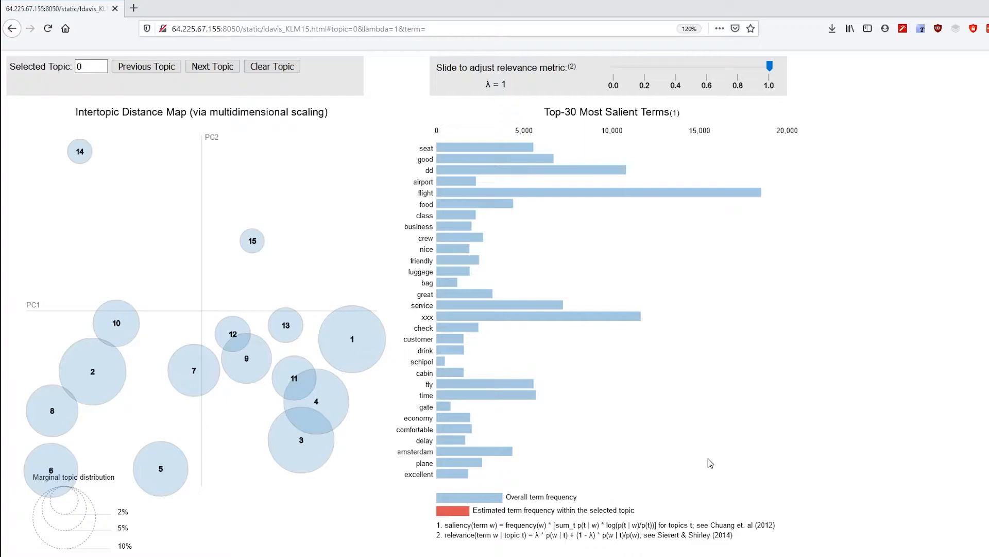
Select topic 10 and slide the relevance metric down to about 0
left_click(120, 318)
left_click_drag(760, 71, 612, 67)
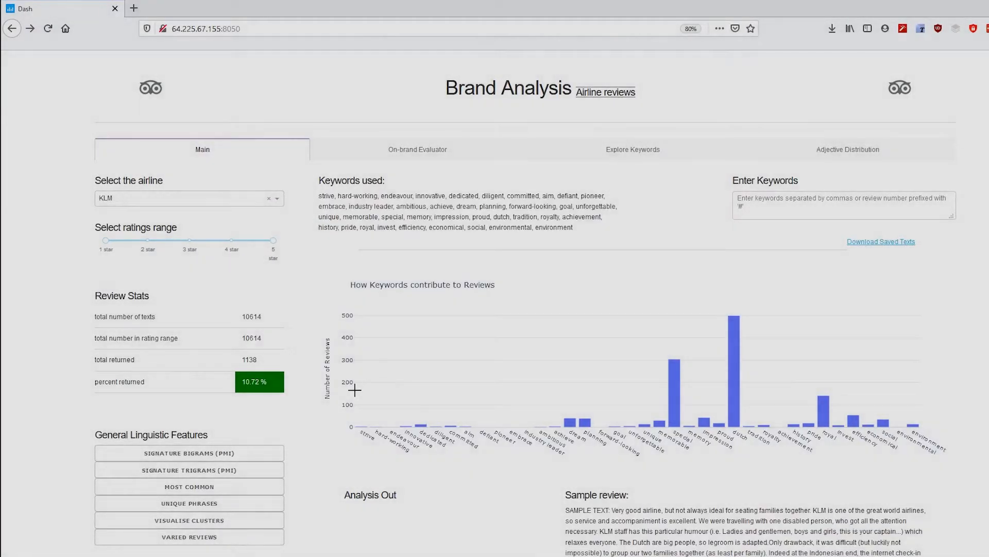
Show the varied reviews chart of high variation texts for all KLM reviews
scroll(309, 396, "down", 1)
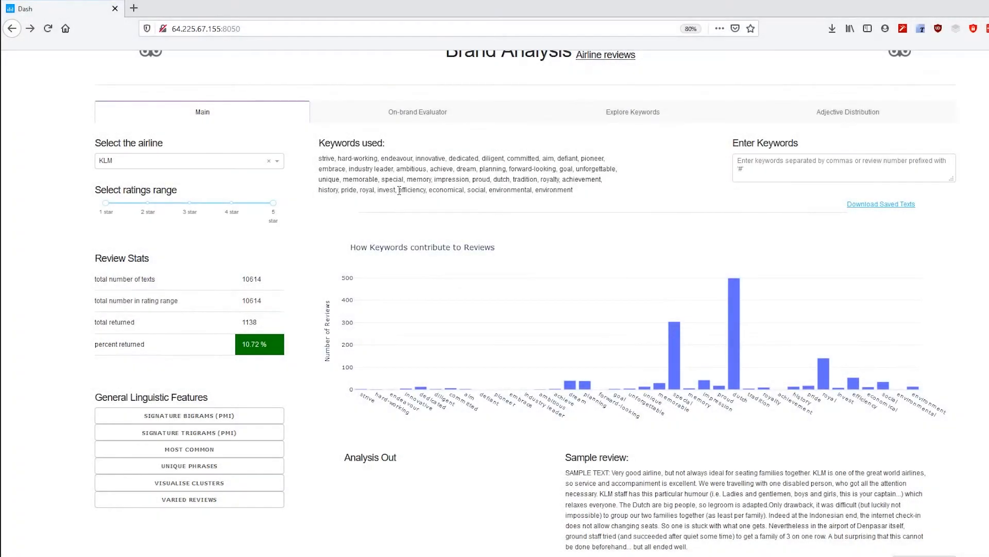
left_click(201, 500)
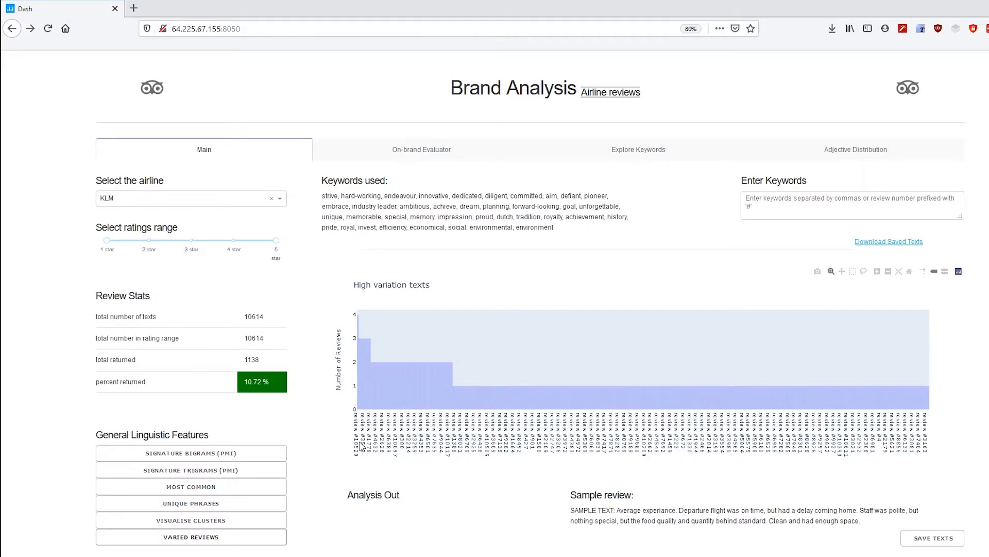
Enter review number #10529 as the keyword to display that individual review
left_click(794, 204)
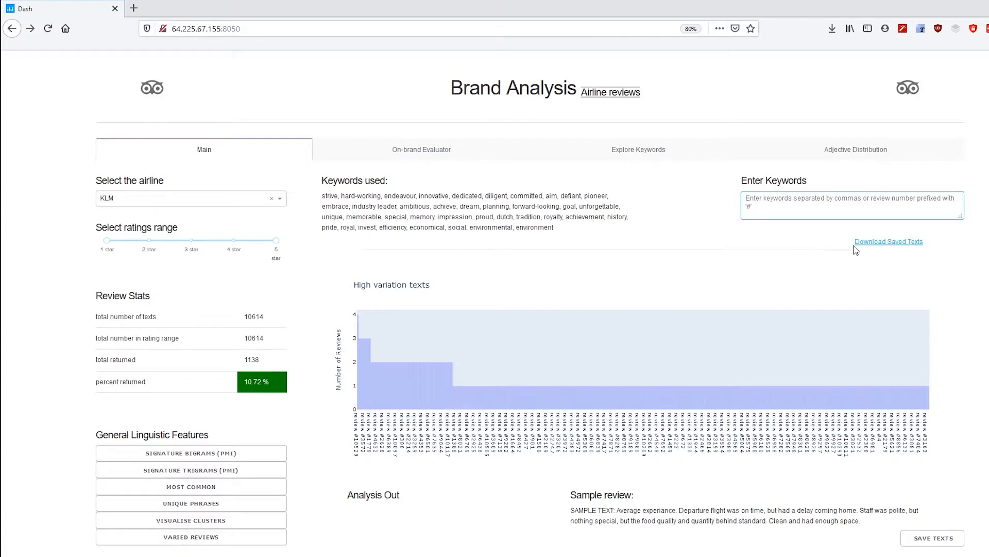
type("#")
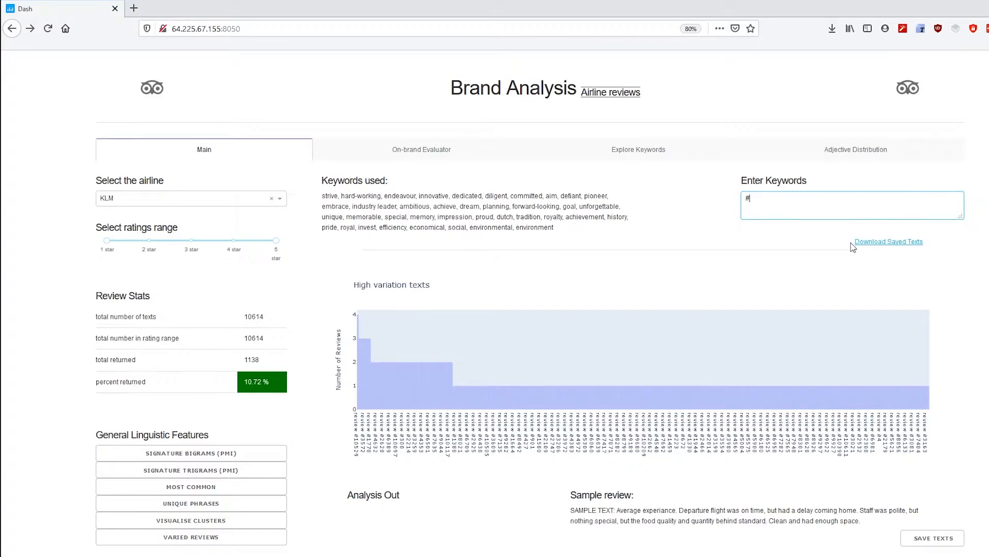
type("10529")
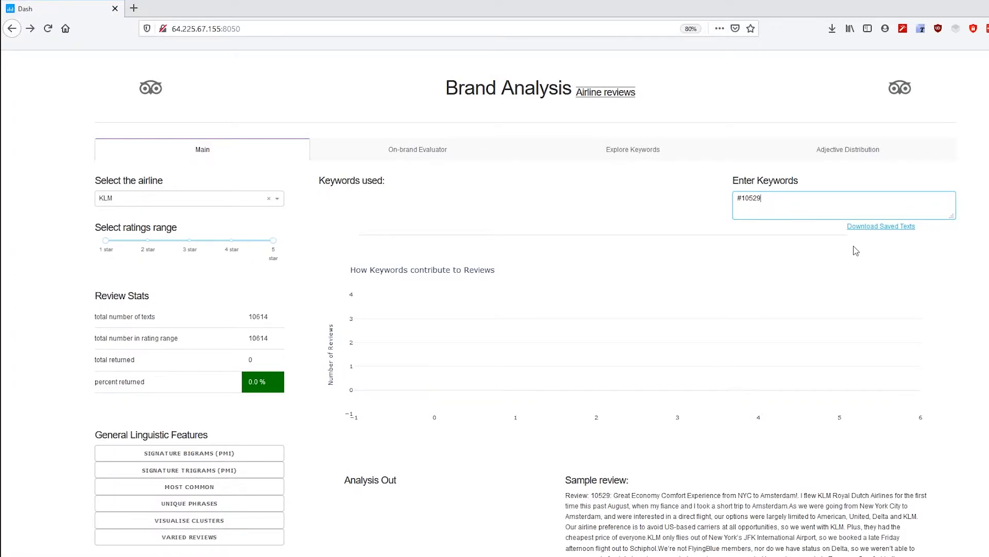
scroll(706, 474, "down", 7)
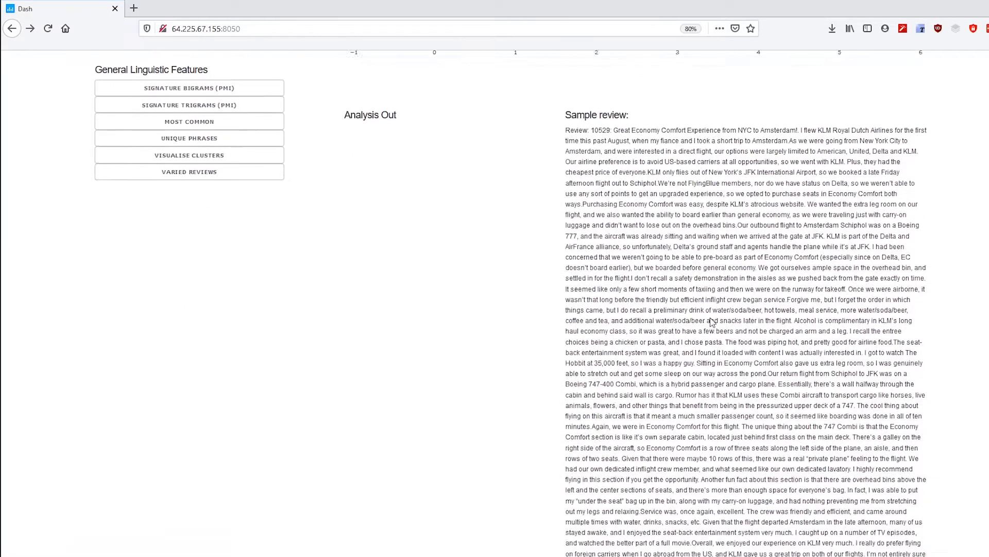
scroll(567, 342, "up", 7)
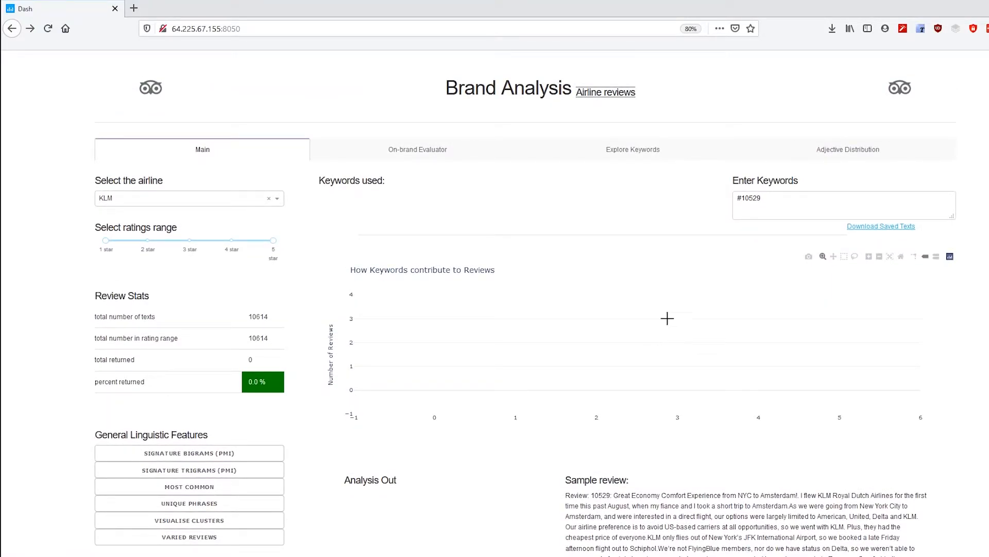
Open the On-brand Evaluator and examine the KLM brand characteristics chart and its keyword categories
left_click(431, 158)
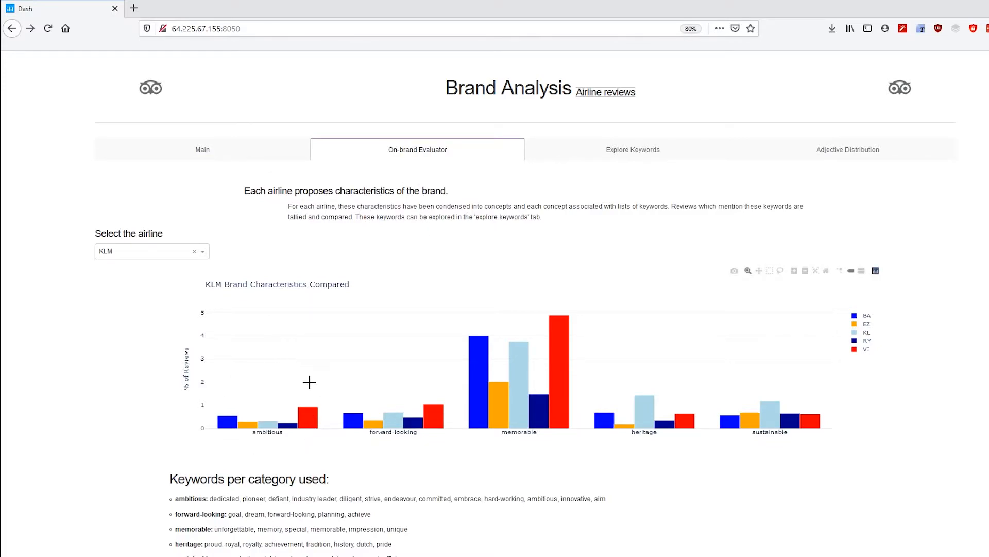
mouse_move(521, 400)
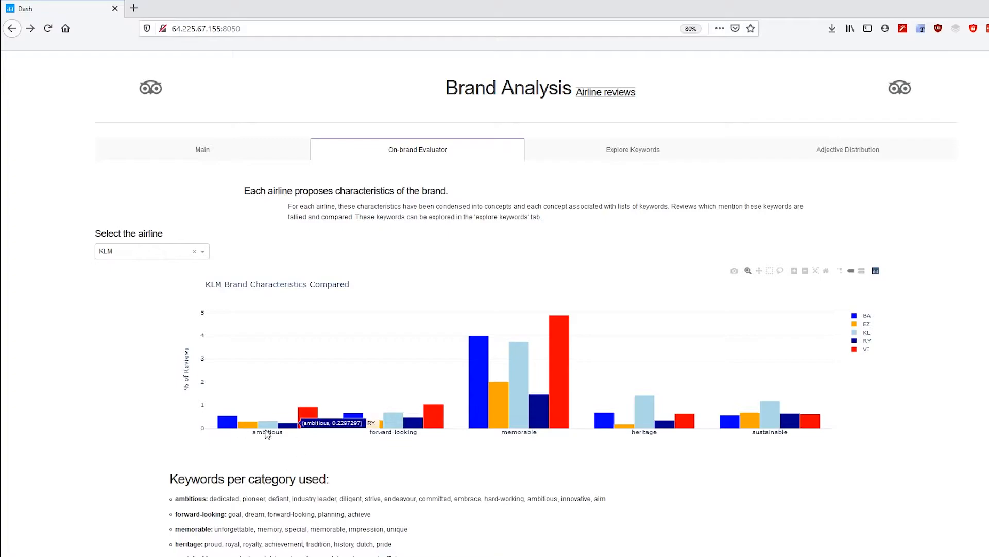
scroll(260, 443, "down", 1)
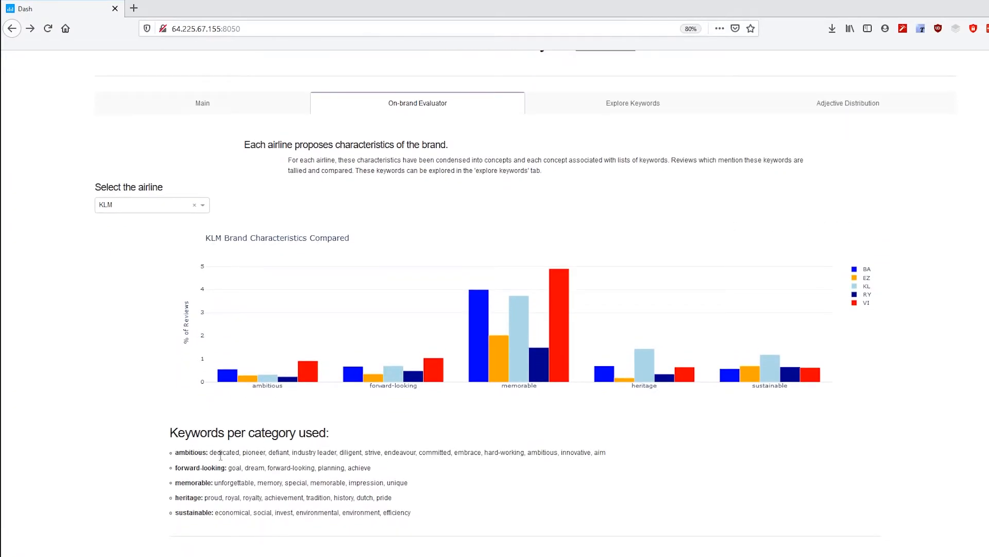
left_click_drag(212, 453, 609, 460)
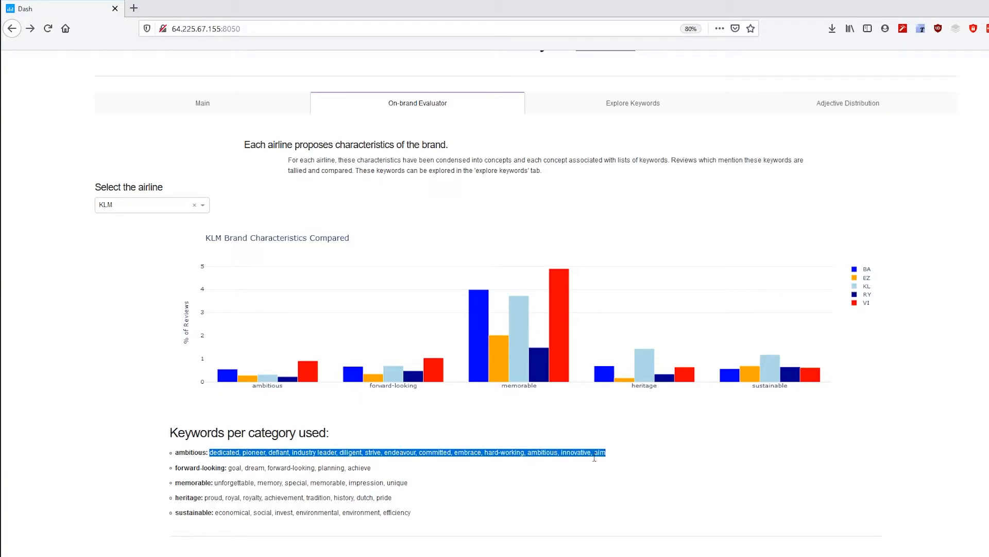
left_click(509, 471)
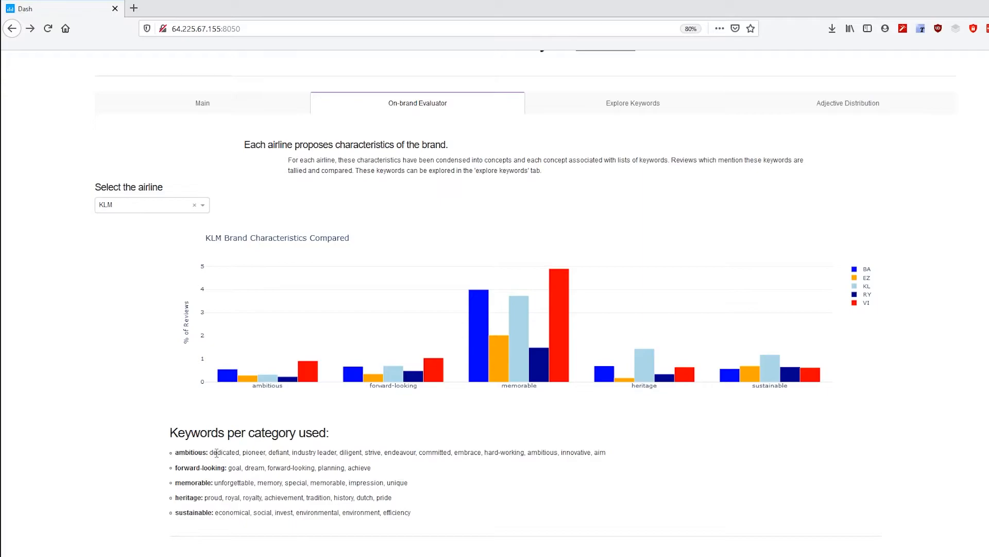
left_click_drag(213, 453, 604, 455)
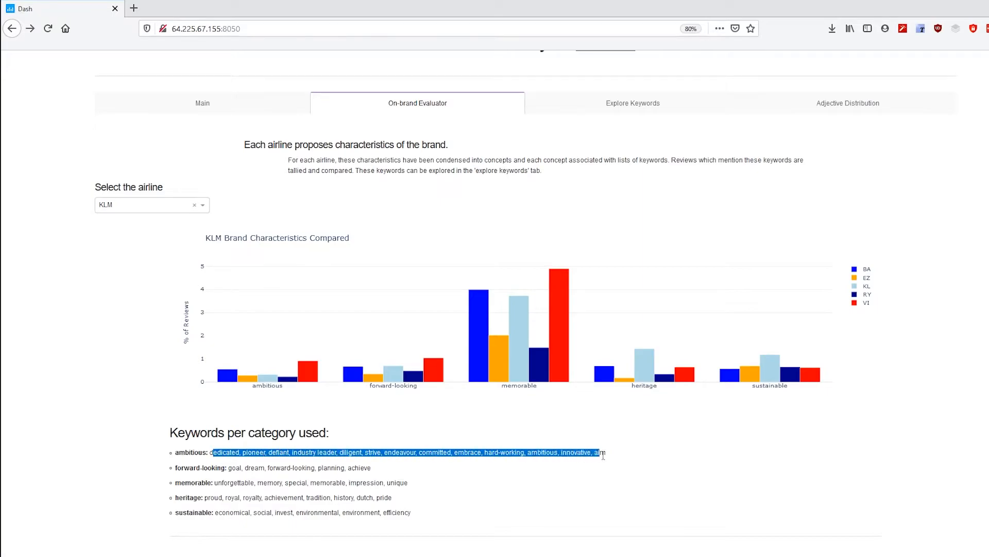
left_click(409, 448)
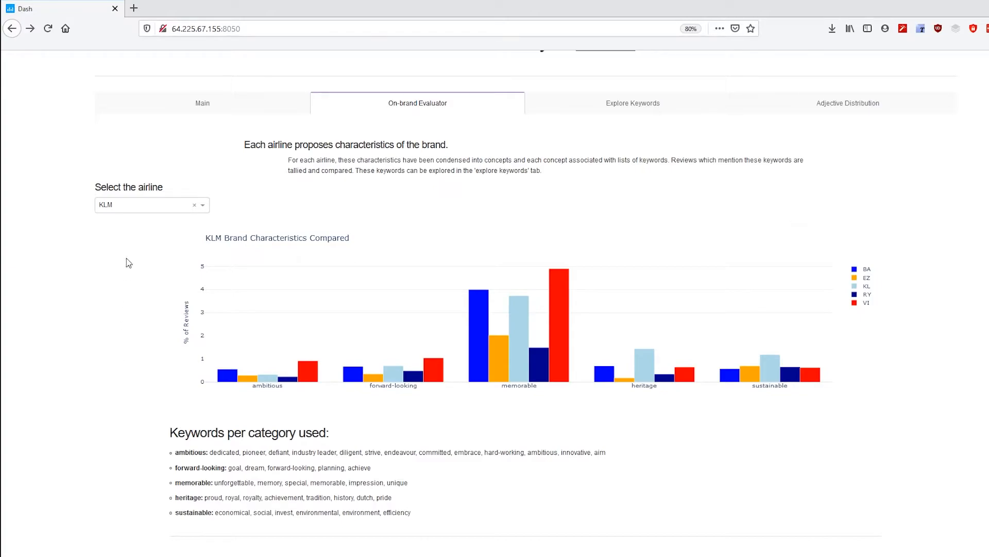
scroll(120, 348, "down", 10)
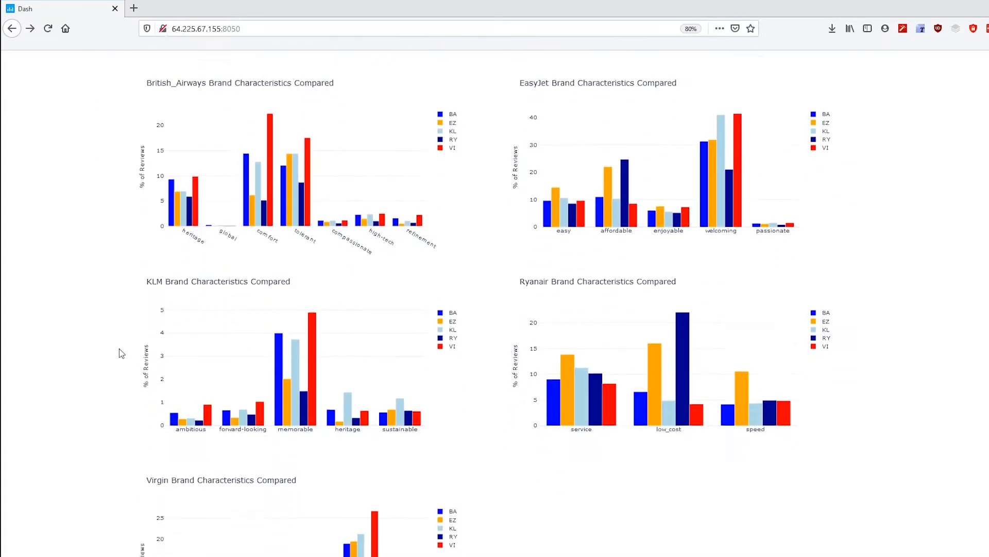
scroll(524, 506, "up", 15)
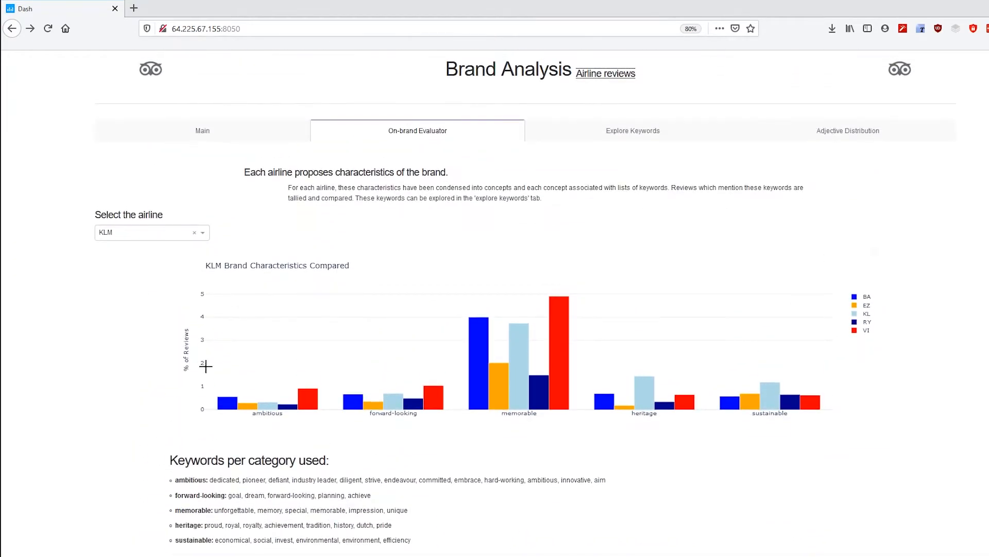
Switch the On-brand Evaluator airline to British Airways and review its characteristics chart and keywords
left_click(138, 232)
left_click(134, 248)
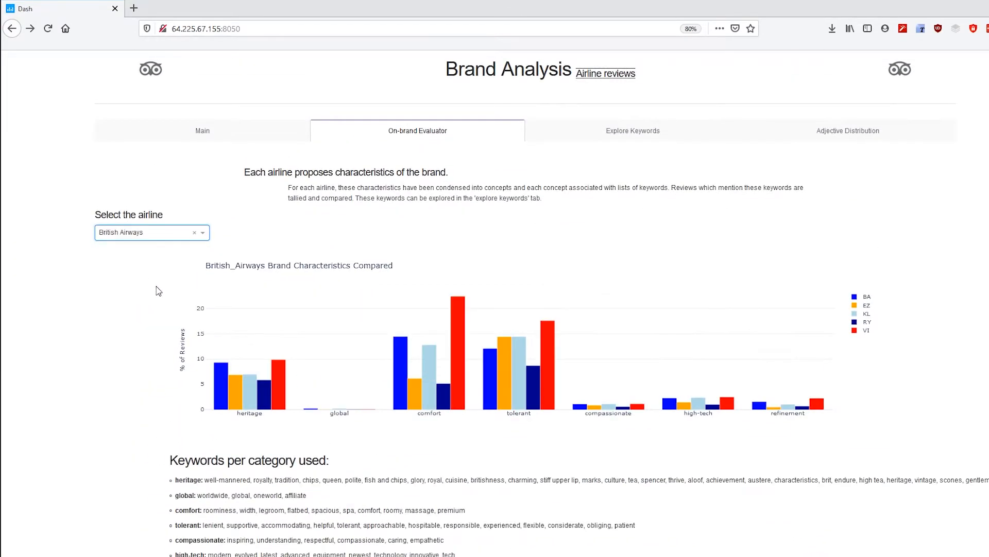
scroll(129, 323, "down", 2)
scroll(130, 324, "down", 2)
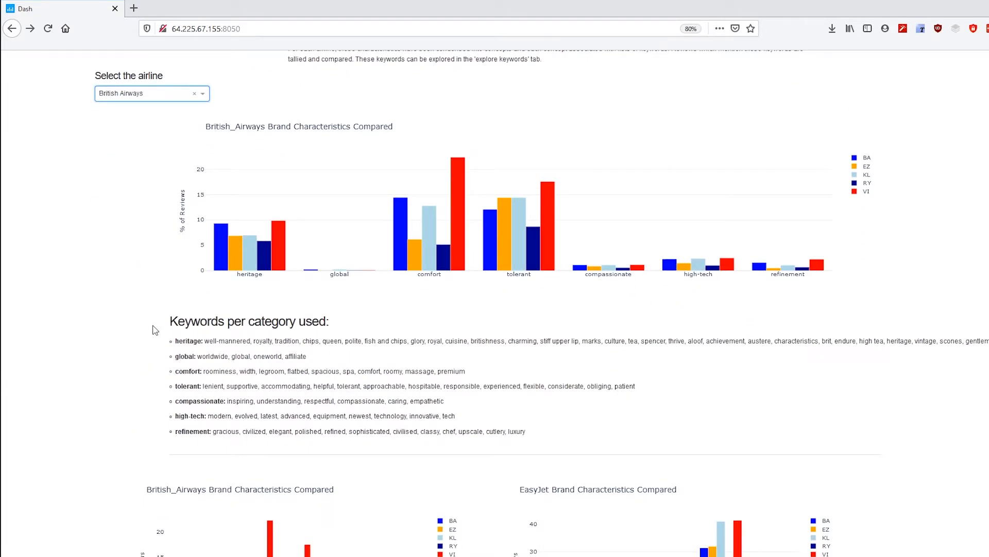
scroll(395, 263, "up", 3)
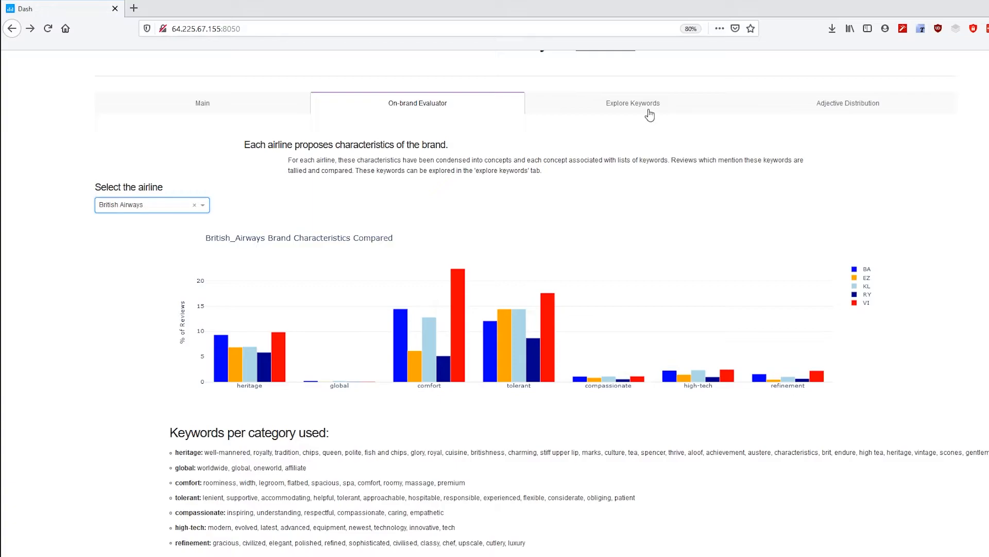
scroll(521, 280, "down", 1)
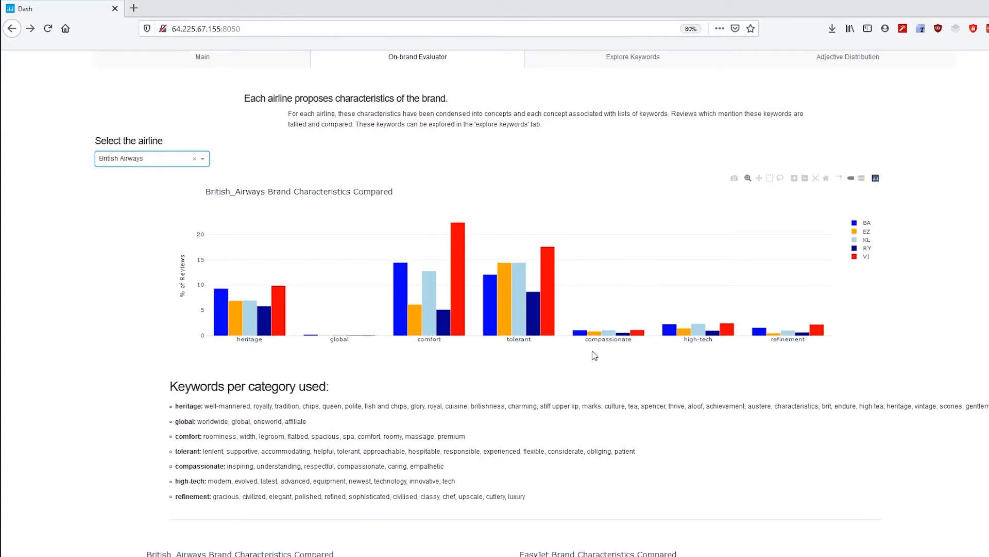
Copy the keyword approachable and paste it as the keyword for analysis in Explore Keywords
double_click(369, 451)
key("ctrl+c")
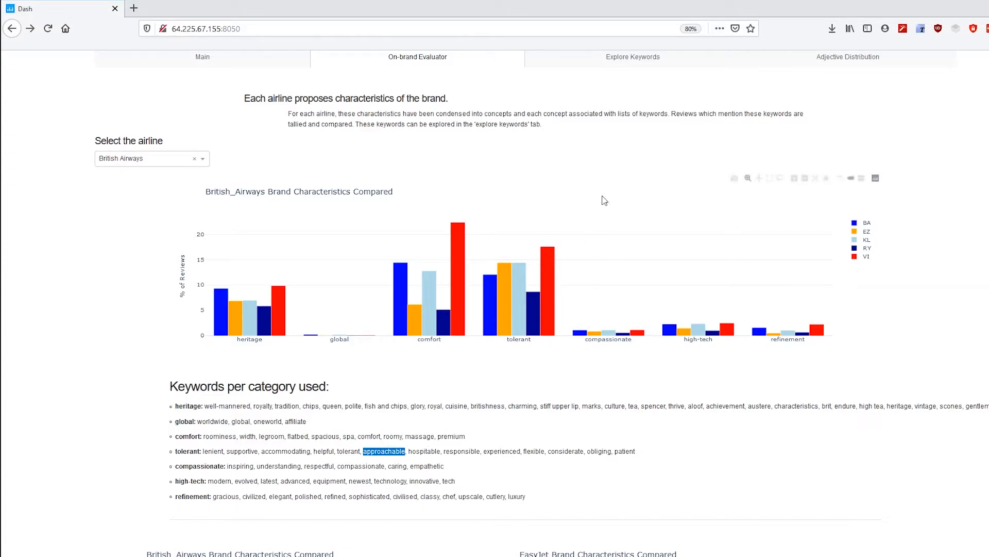
left_click(638, 59)
double_click(161, 116)
key("ctrl+v")
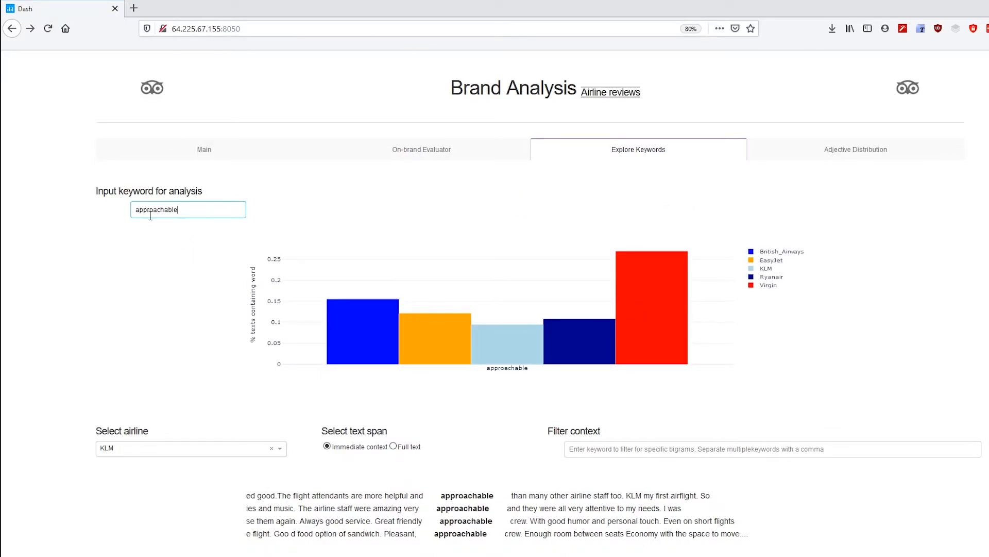
Replace the analysed keyword with destinations in Explore Keywords and view its KLM contexts
left_click(407, 155)
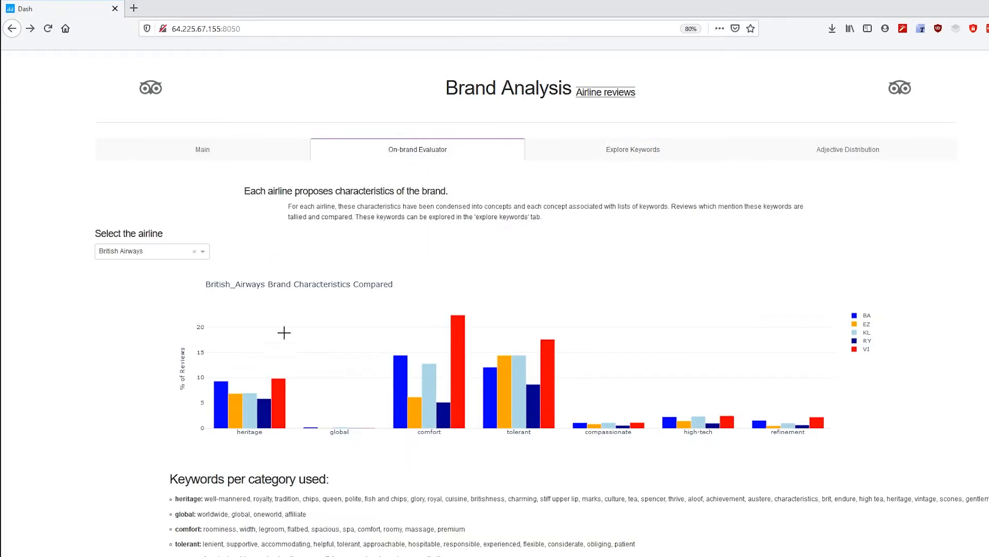
left_click(594, 159)
double_click(150, 210)
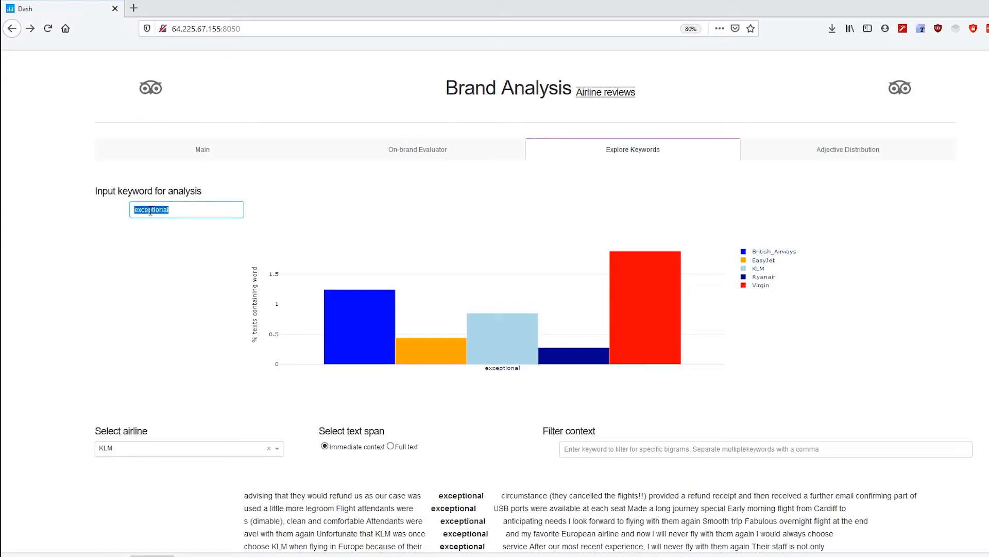
type("d")
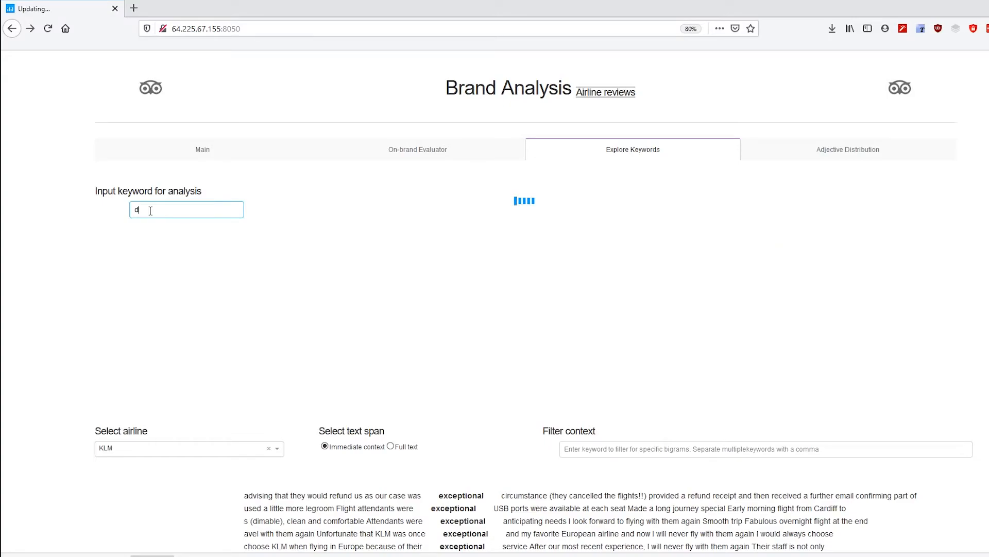
type("estinations")
left_click(164, 269)
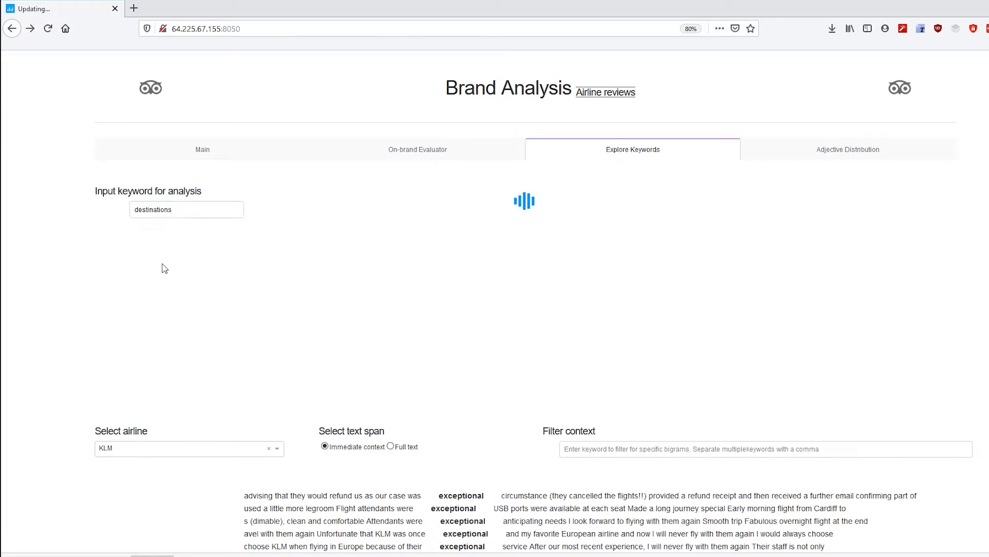
scroll(132, 364, "down", 3)
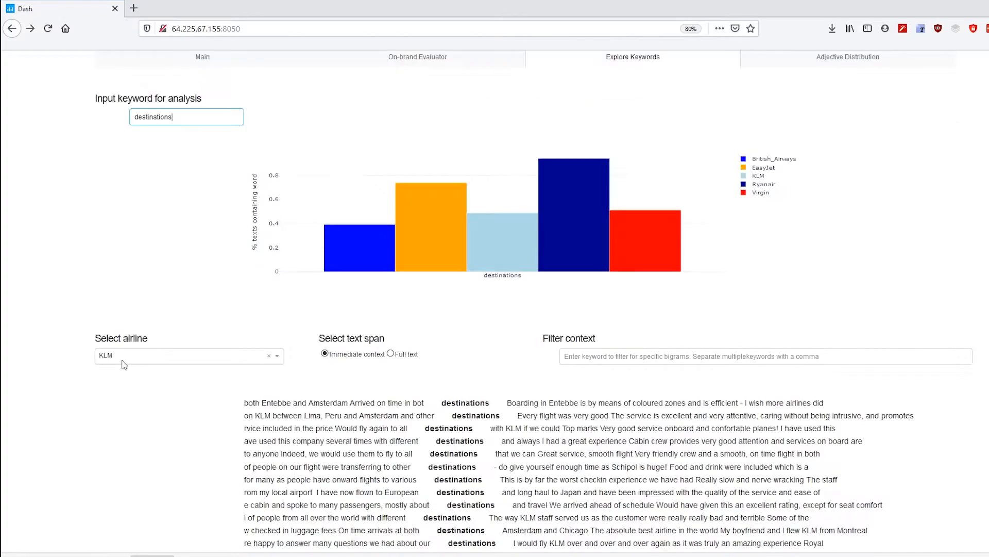
scroll(466, 374, "down", 2)
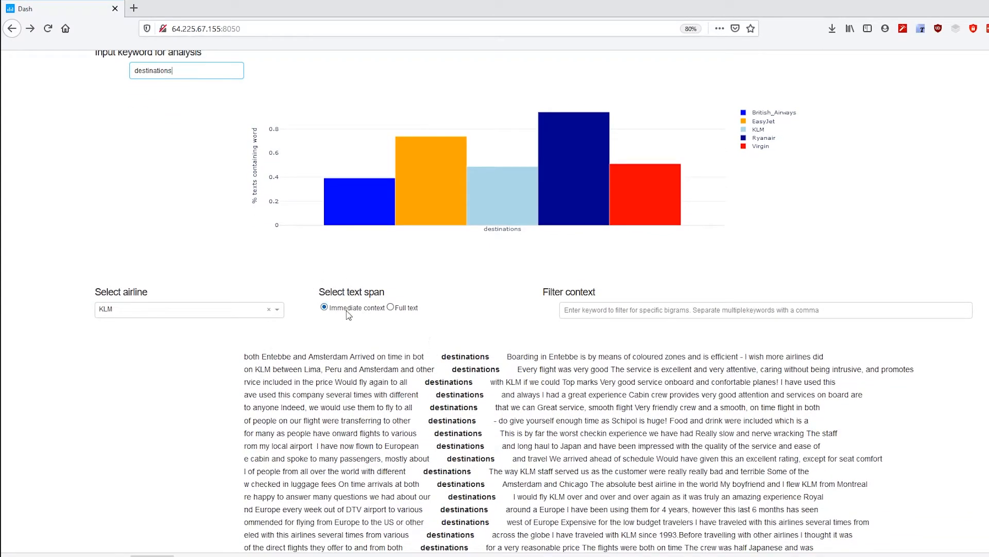
Switch the text span to Full text and read through the full KLM reviews mentioning destinations
scroll(466, 349, "down", 3)
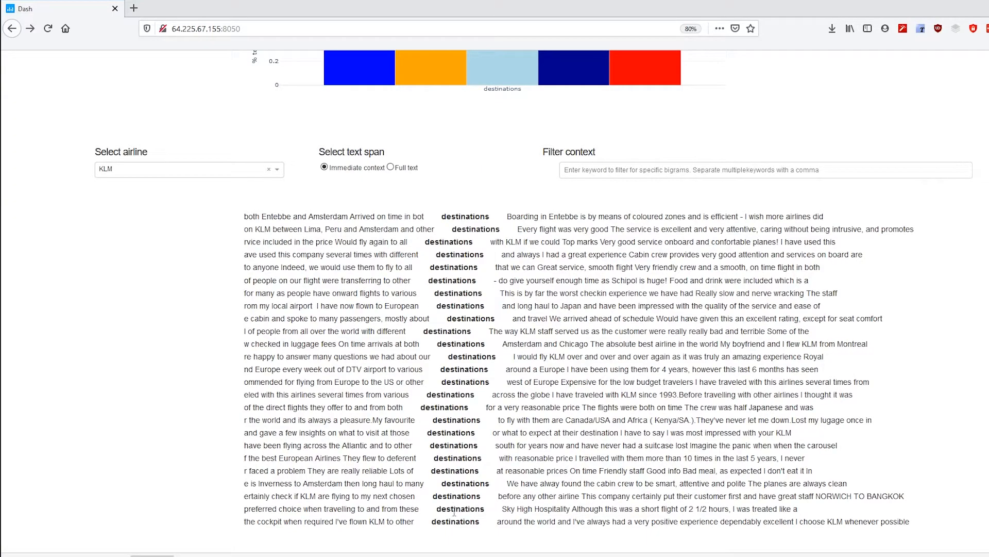
scroll(400, 260, "up", 4)
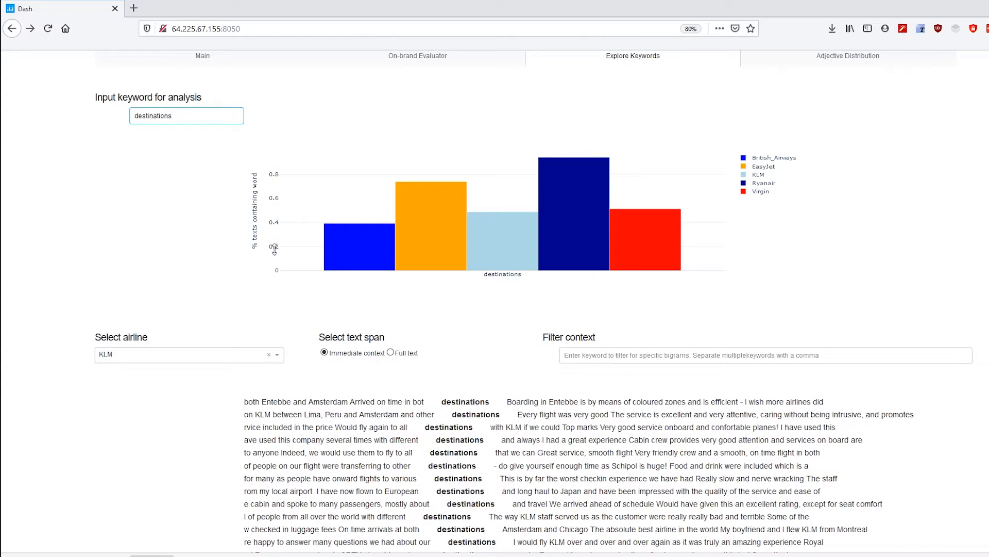
scroll(469, 405, "down", 1)
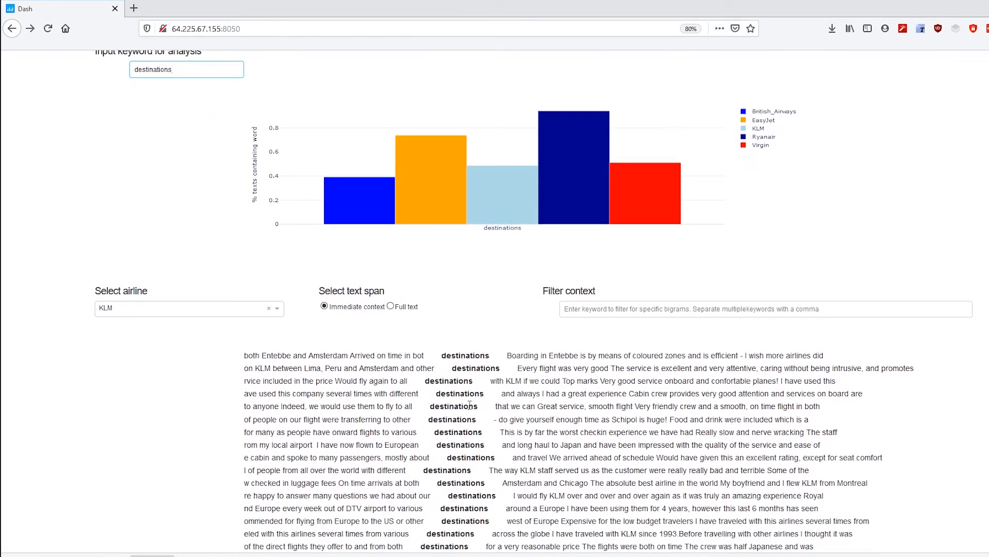
left_click(390, 307)
scroll(416, 320, "down", 6)
scroll(416, 320, "down", 10)
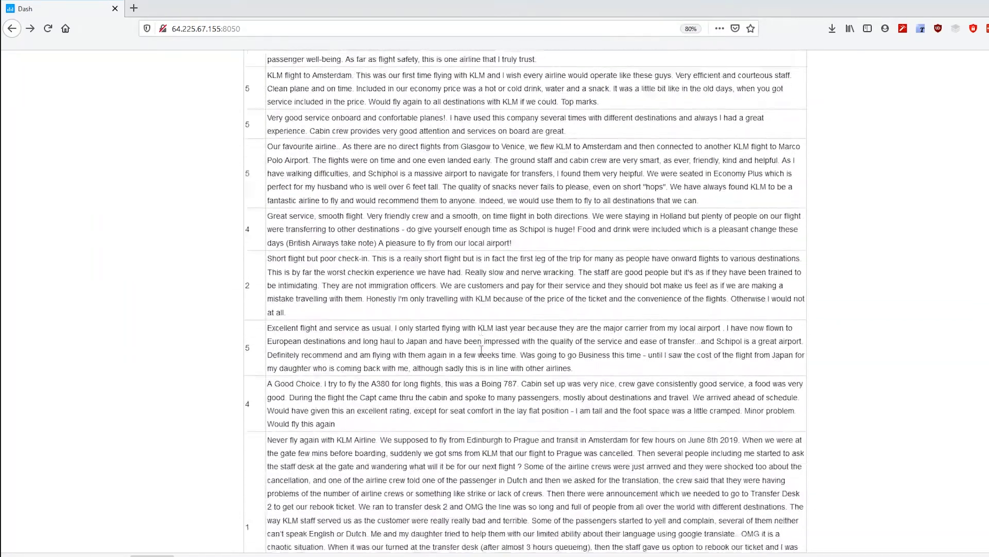
scroll(247, 348, "up", 15)
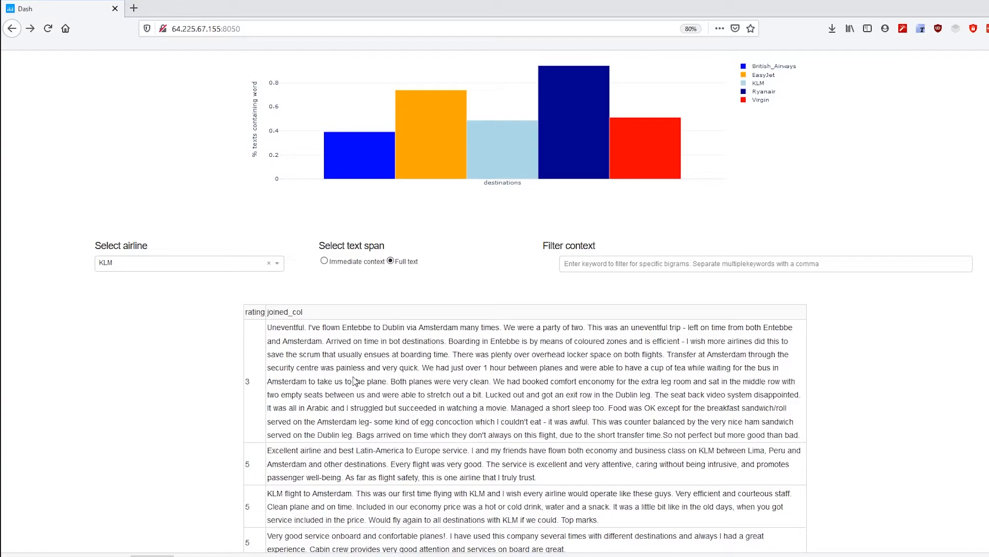
scroll(355, 381, "up", 1)
Return to immediate context and filter the destinations contexts by the keywords various, many
left_click(325, 309)
left_click(608, 314)
type("many")
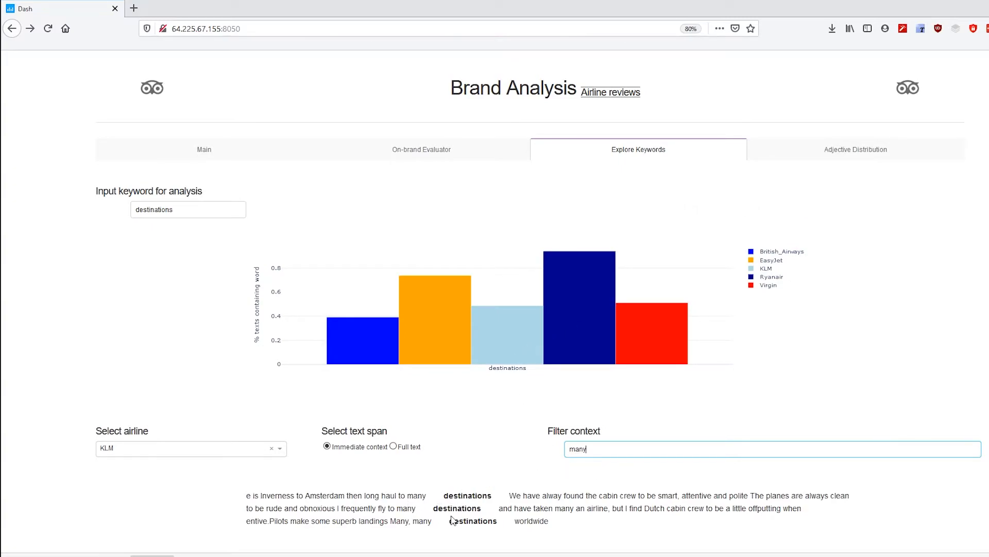
double_click(580, 450)
type("various")
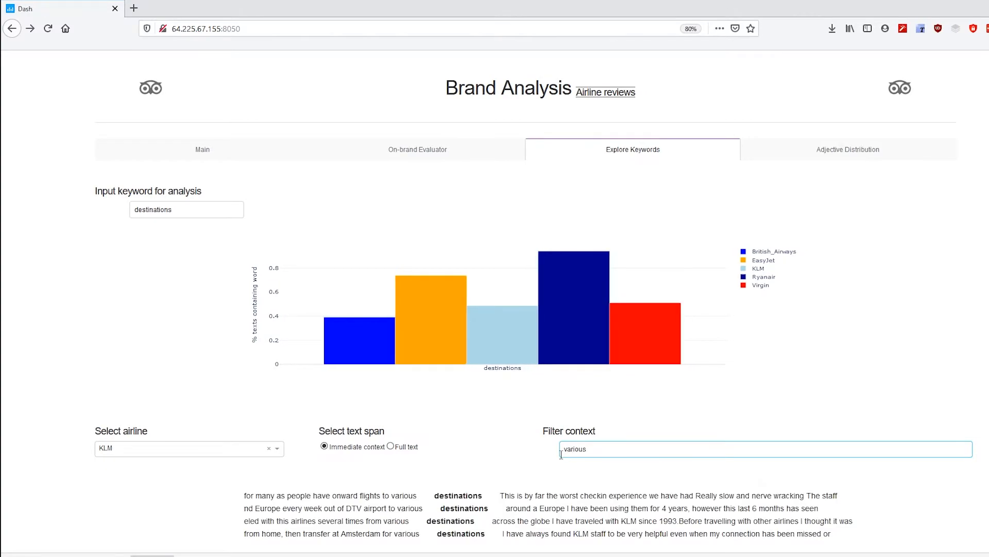
type(", ")
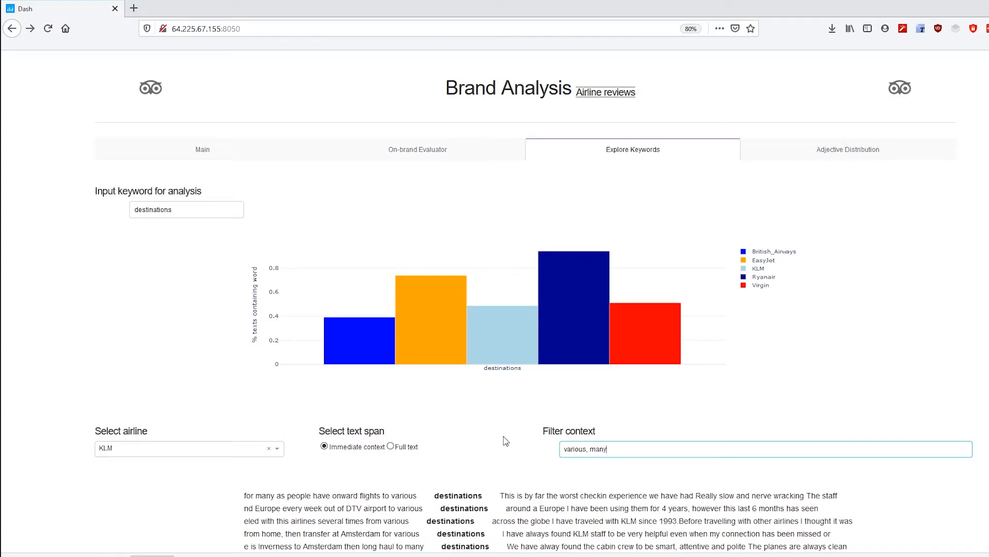
type("many")
scroll(505, 440, "down", 2)
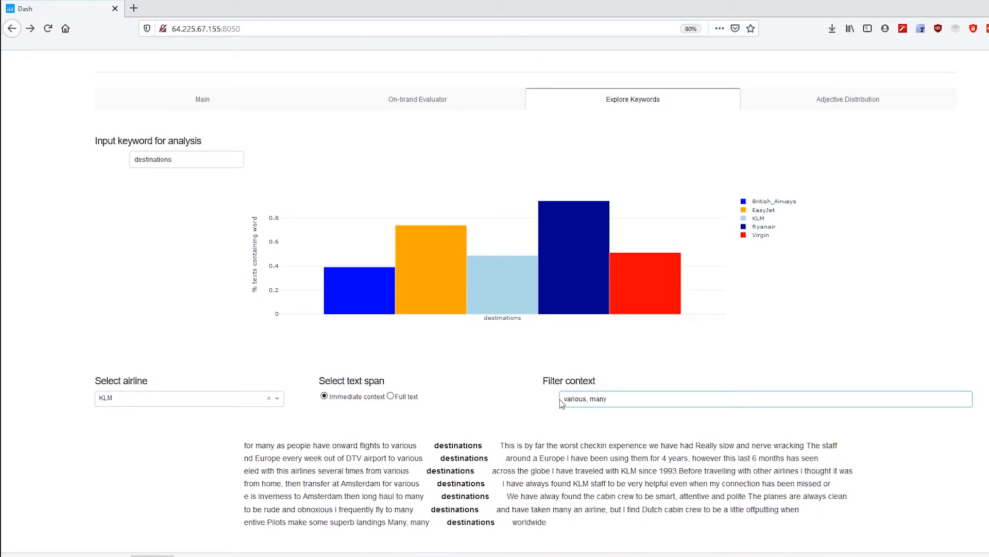
double_click(407, 448)
left_click(487, 471)
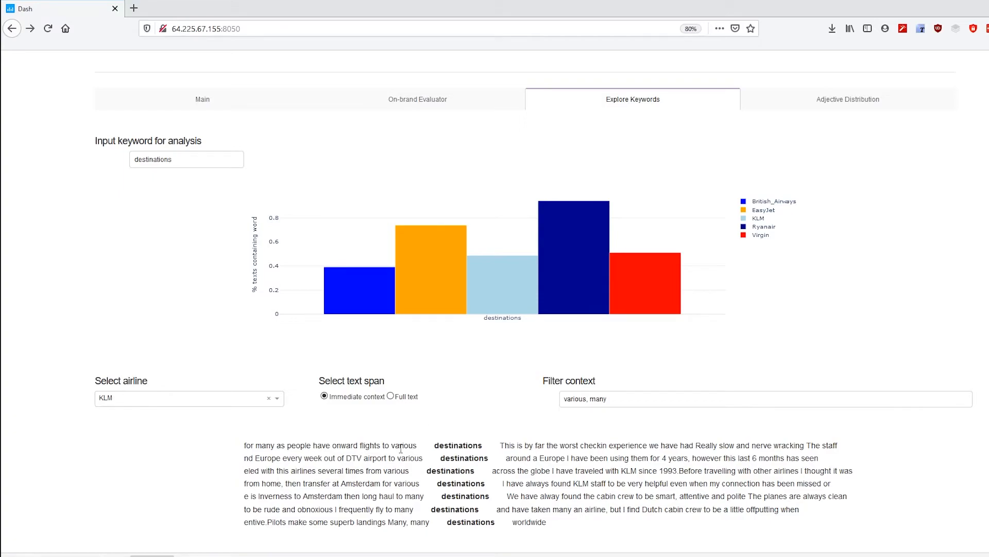
double_click(453, 447)
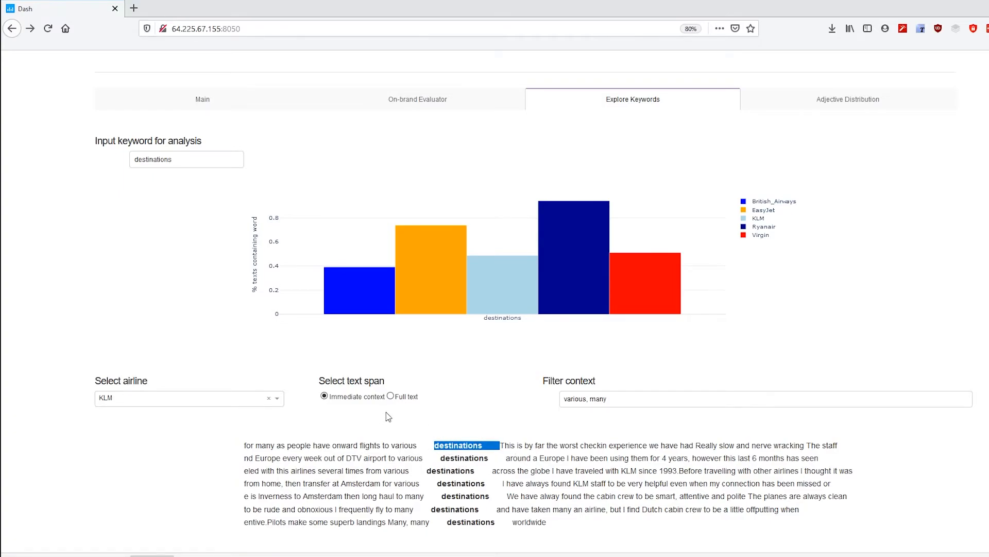
Show the filtered KLM reviews as full text and search the page for destination
left_click(390, 396)
scroll(521, 405, "down", 10)
scroll(522, 411, "up", 4)
scroll(522, 411, "up", 1)
left_click(534, 215)
key("ctrl+f")
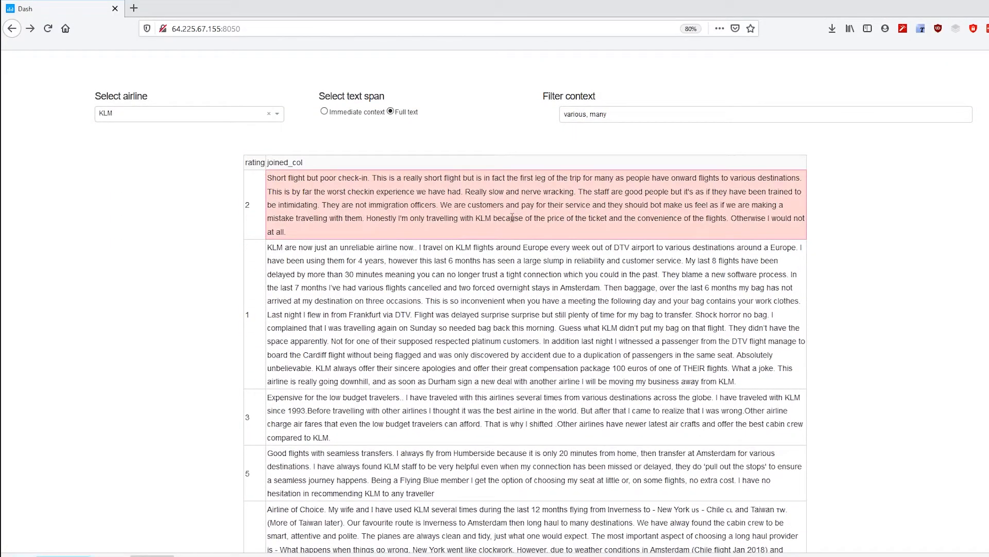
type("destination")
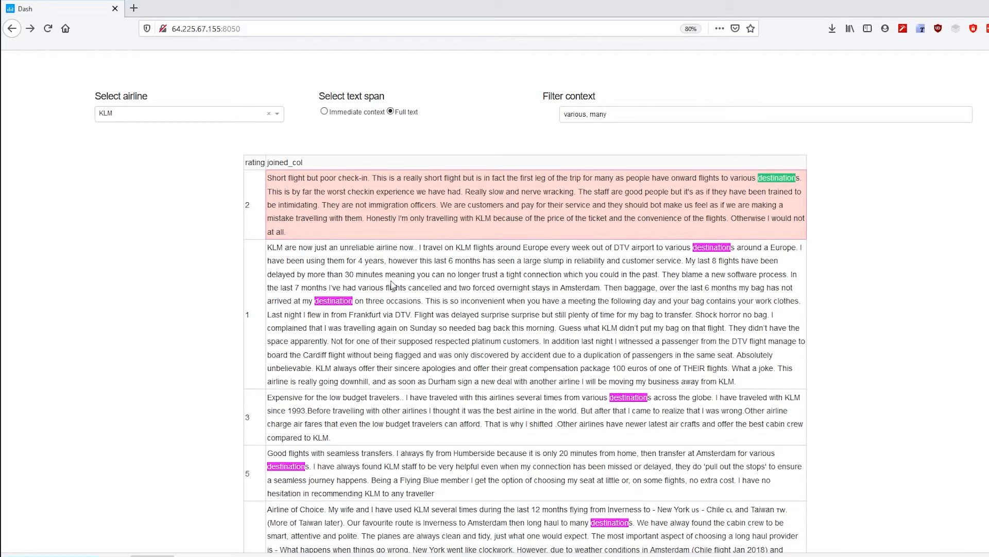
Clear the Filter context keywords
scroll(635, 248, "up", 6)
triple_click(575, 451)
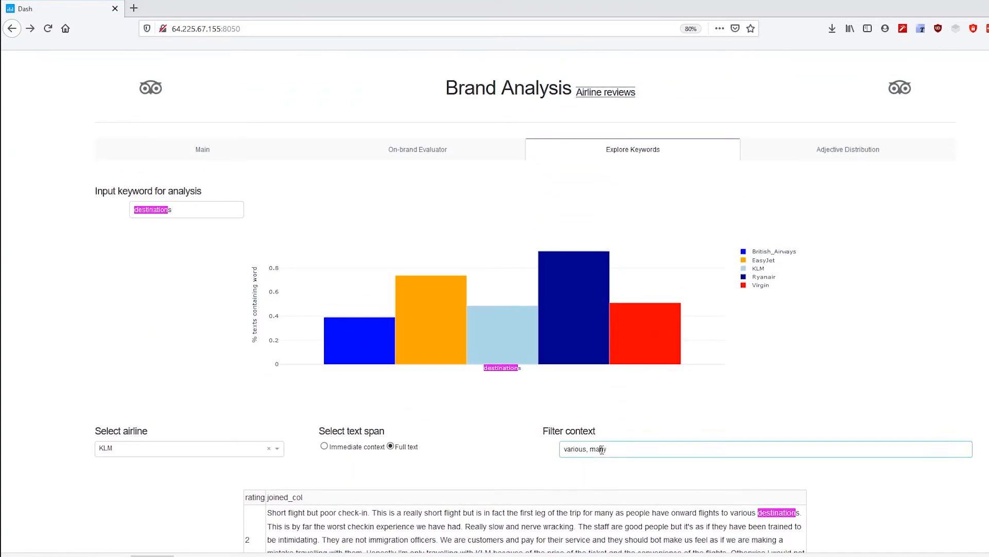
key("BackSpace")
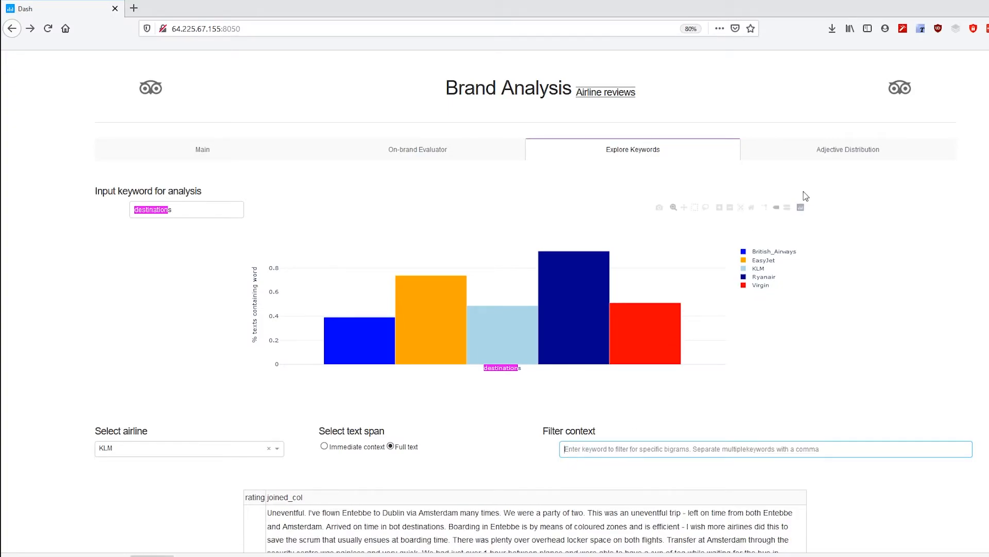
Open the Adjective Distribution tab and examine the most common adjectives charts for each airline
left_click(833, 154)
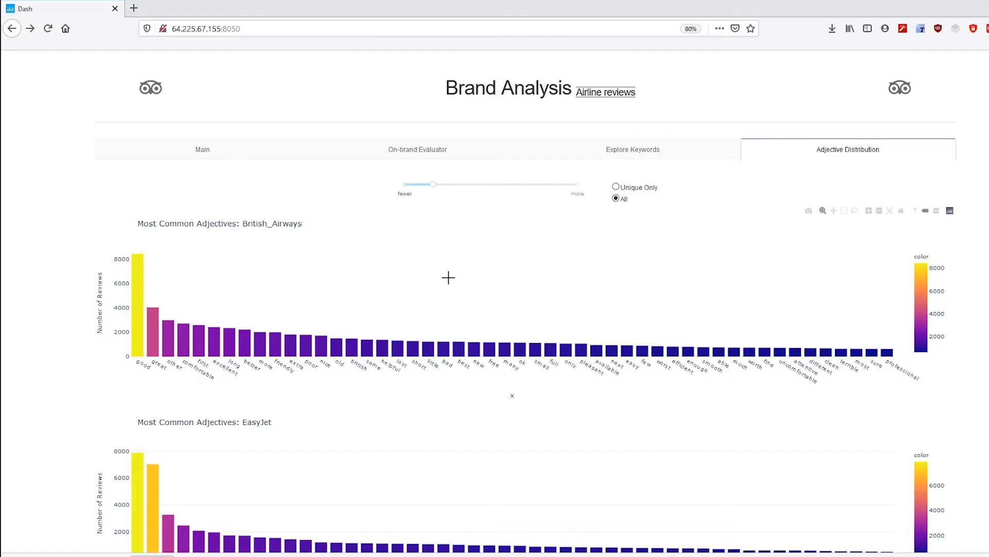
scroll(181, 289, "down", 2)
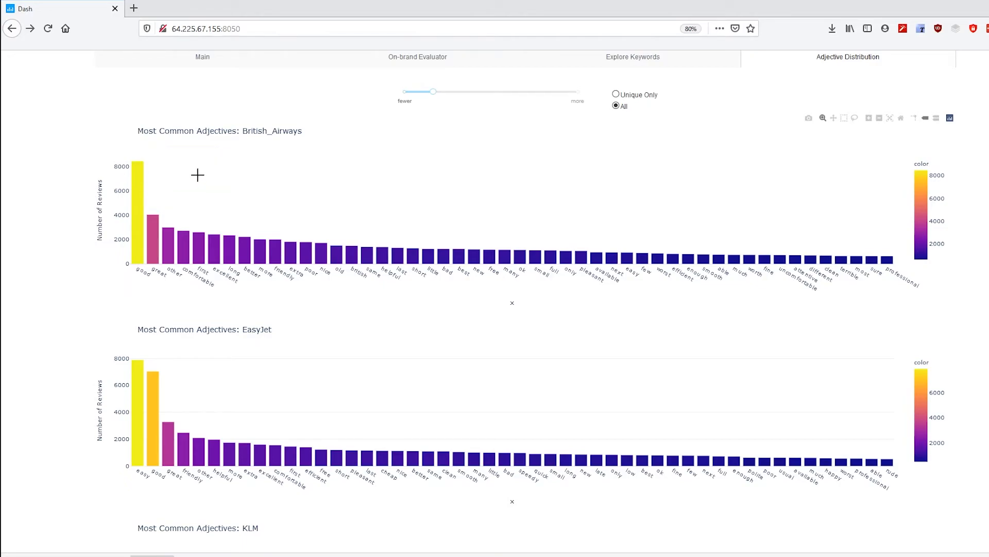
scroll(117, 233, "down", 1)
scroll(150, 263, "down", 3)
scroll(141, 387, "down", 4)
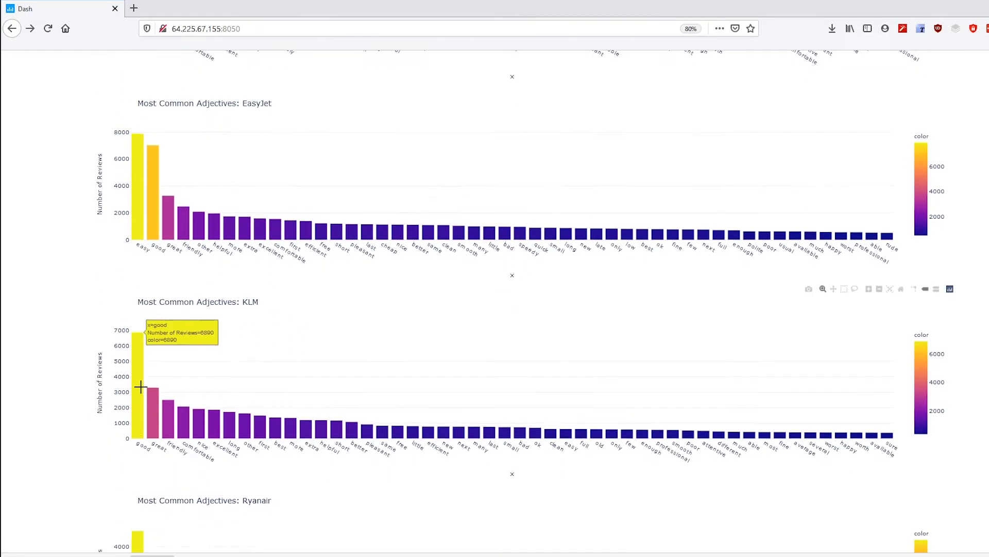
scroll(139, 360, "down", 3)
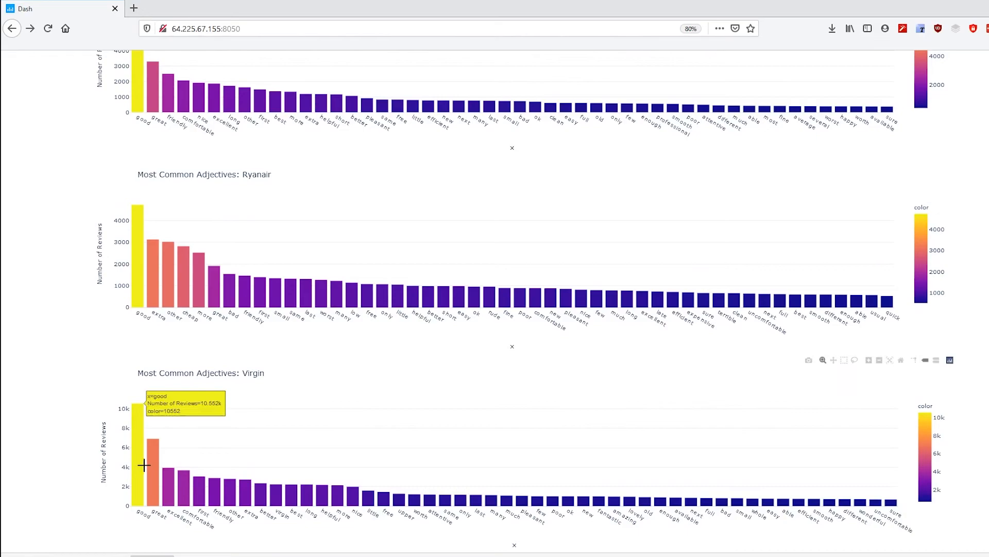
scroll(254, 422, "up", 5)
scroll(253, 422, "up", 6)
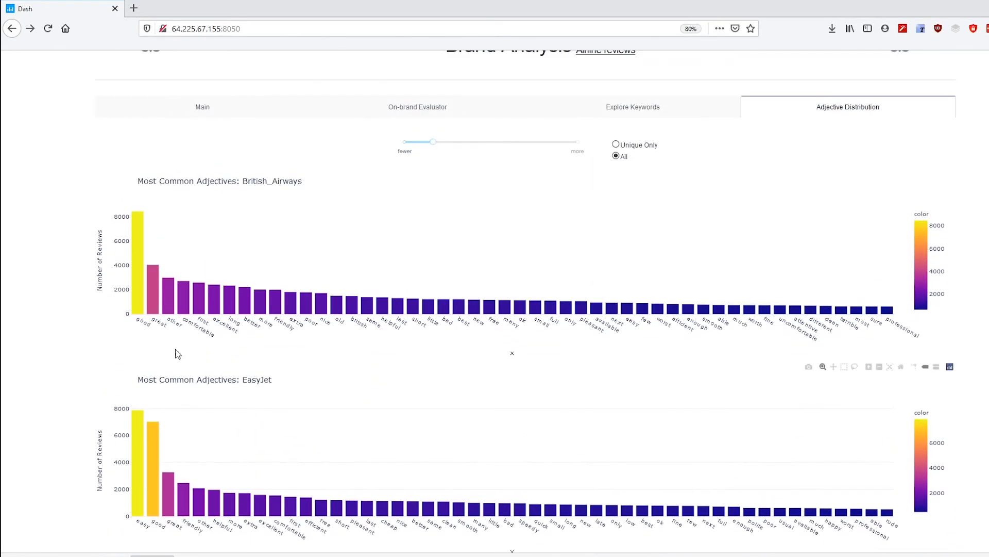
scroll(154, 371, "down", 3)
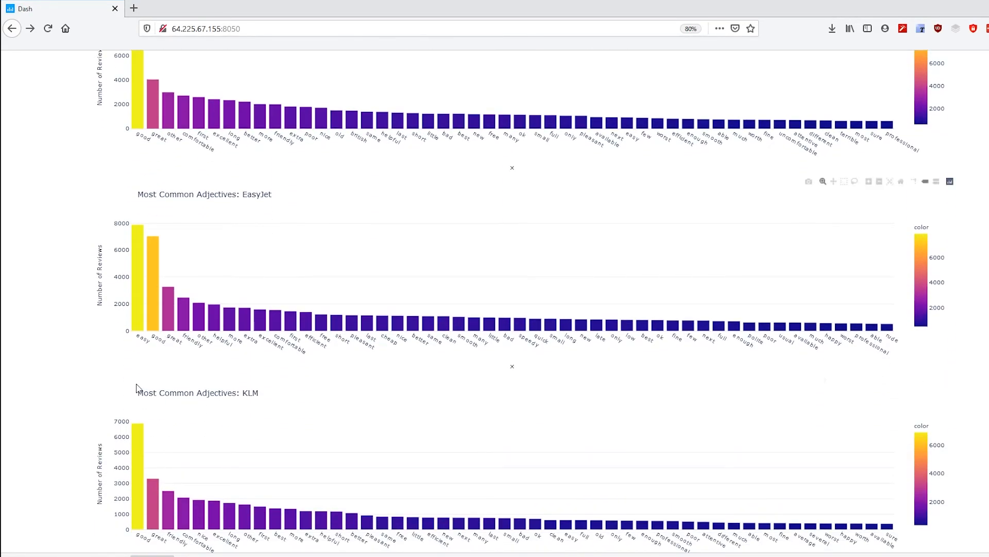
scroll(146, 386, "down", 3)
scroll(144, 371, "down", 4)
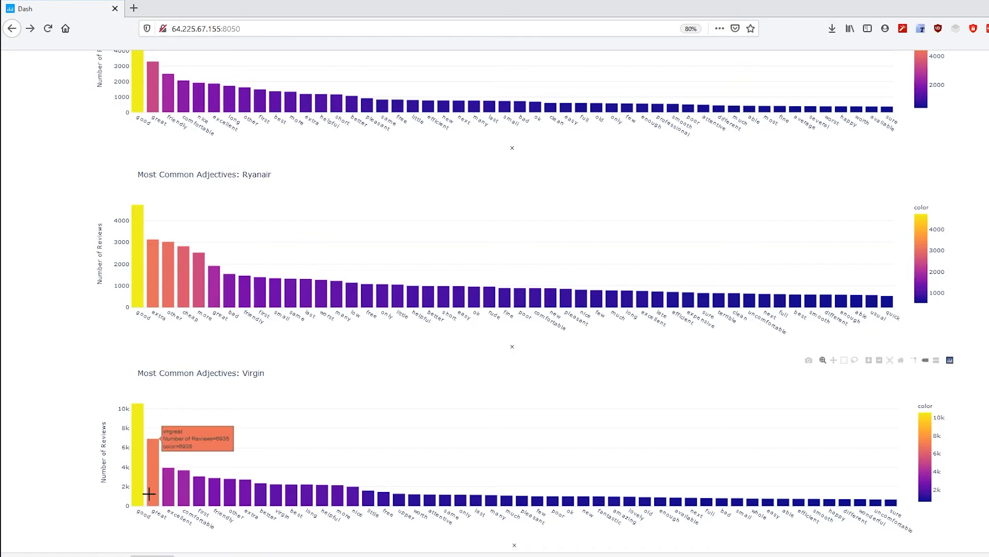
scroll(155, 443, "up", 11)
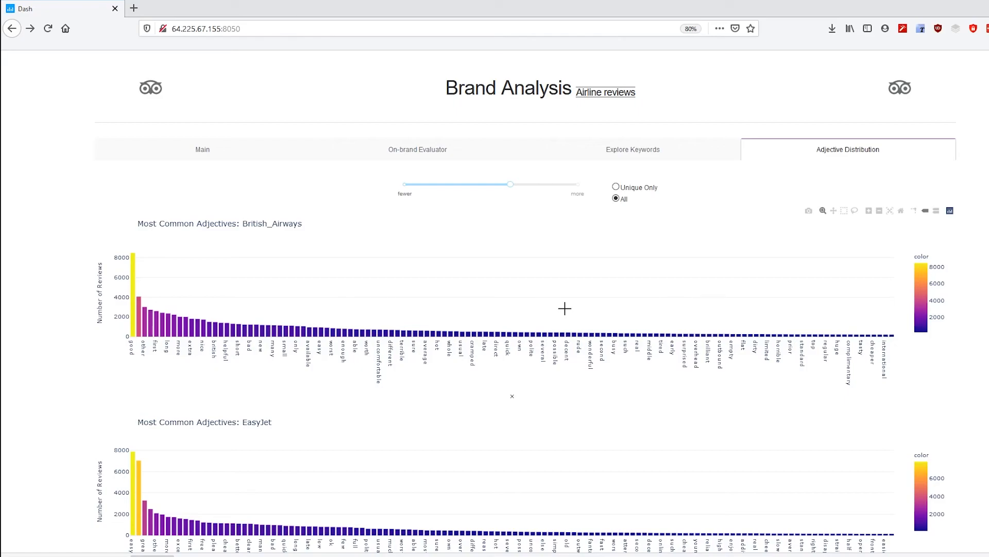
Show only unique adjectives and inspect the British Airways unique adjectives chart by zooming into part of it
left_click(616, 187)
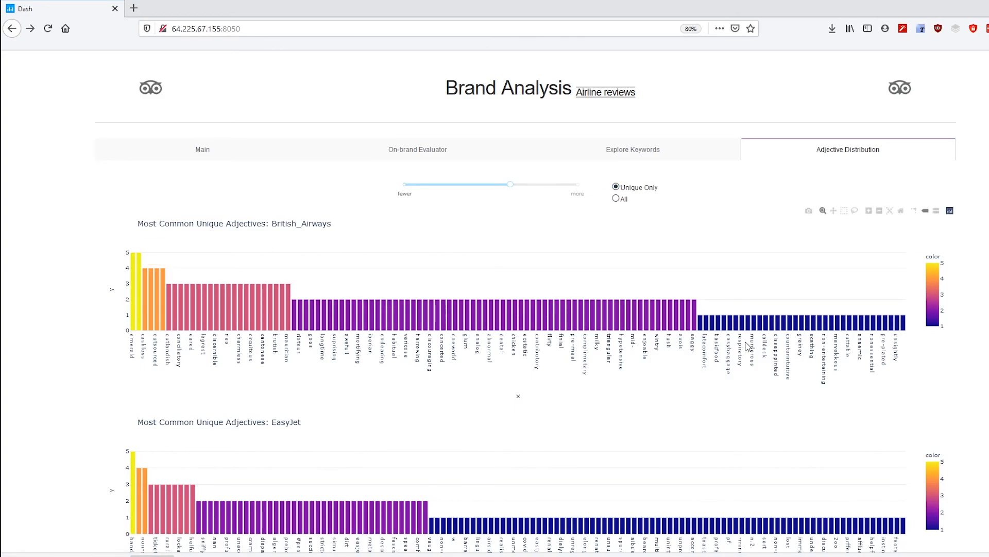
key("ctrl+plus")
key("ctrl+plus")
key("ctrl+plus")
key("ctrl+plus")
key("ctrl+plus")
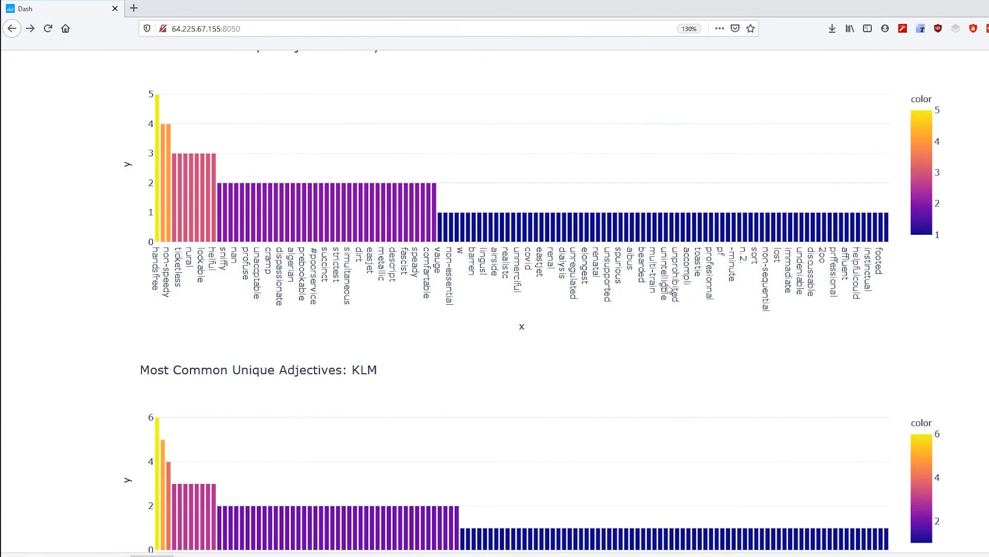
left_click_drag(560, 222, 678, 348)
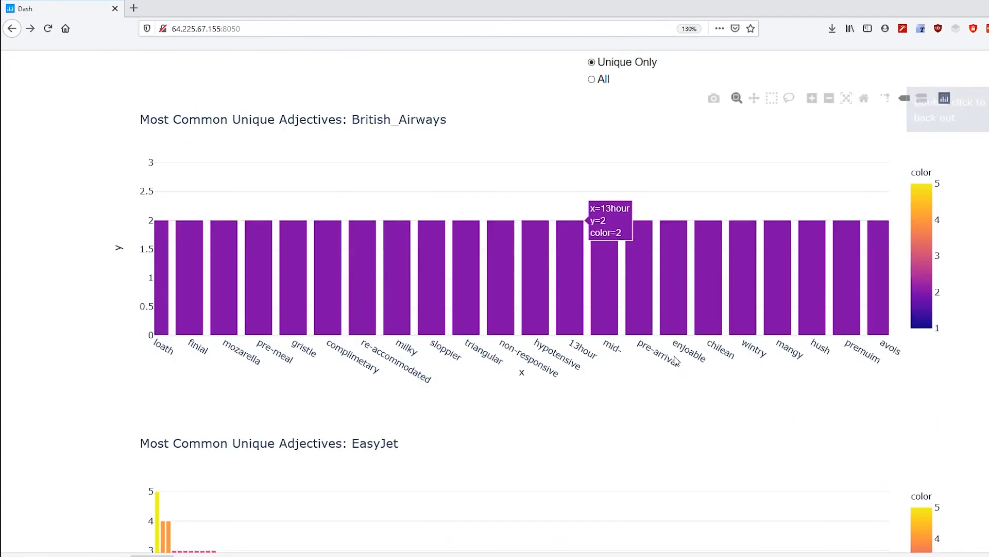
left_click(867, 104)
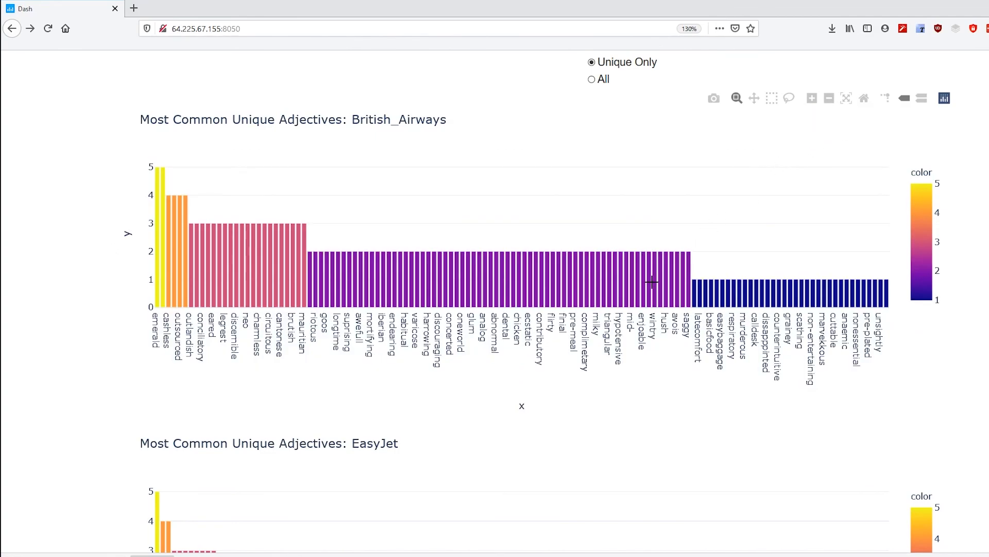
key("ctrl+minus")
key("ctrl+minus")
key("ctrl+minus")
key("ctrl+minus")
scroll(565, 316, "up", 3)
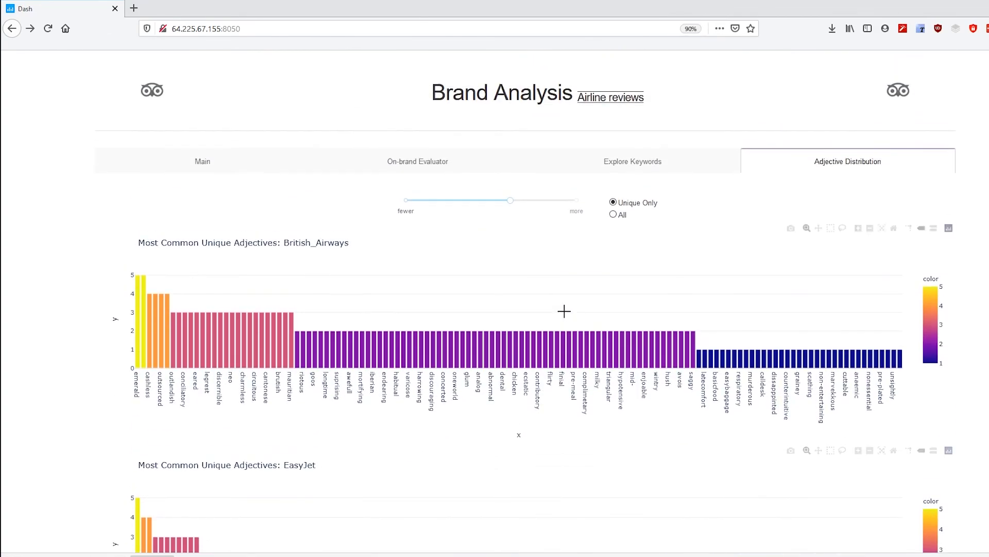
Revisit the Main and Explore Keywords tabs and head back to Adjective Distribution
left_click(212, 163)
left_click(590, 169)
scroll(522, 281, "down", 4)
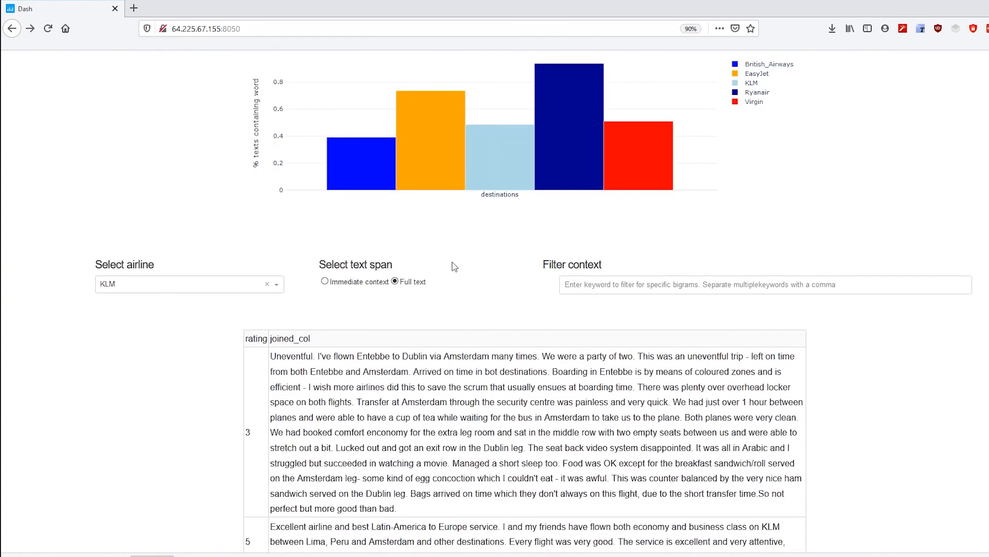
scroll(415, 280, "up", 4)
left_click(785, 165)
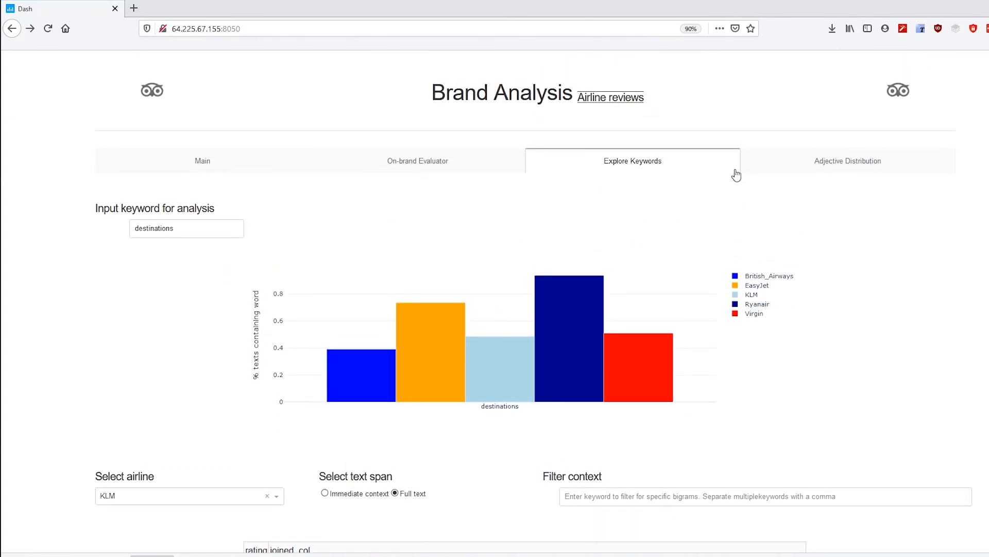